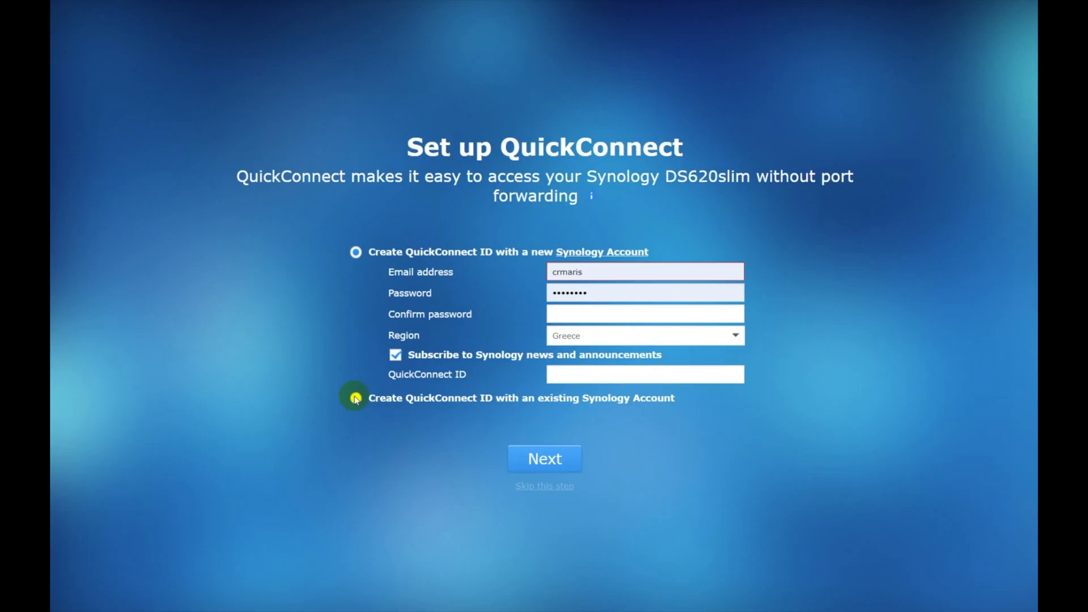
Skip the QuickConnect setup and confirm proceeding without it
left_click(542, 486)
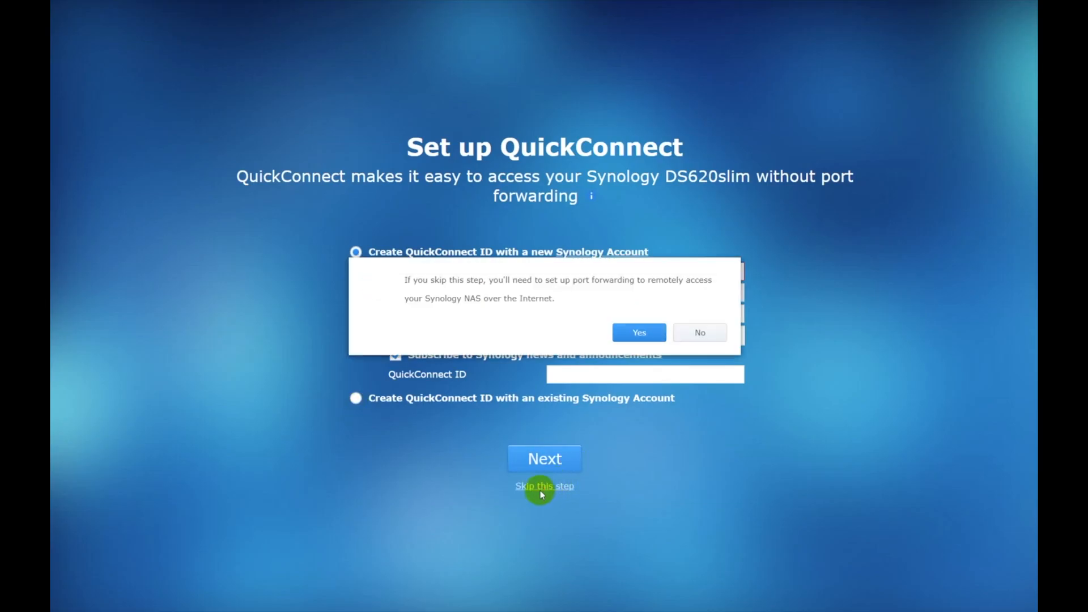
left_click(633, 334)
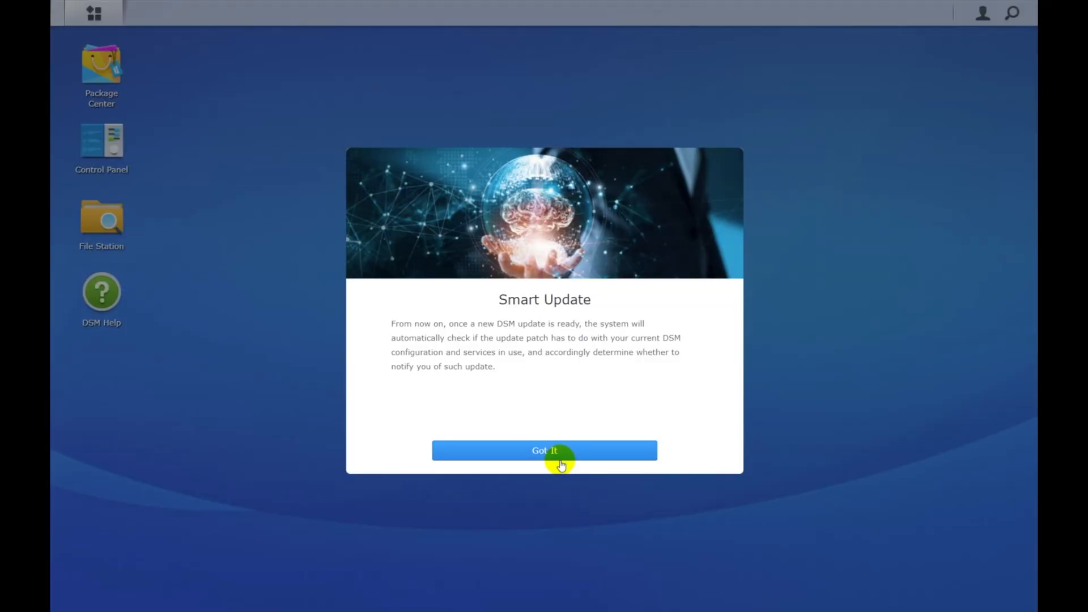
Decline device analytics and dismiss the Smart Update notice and introductory desktop tips
left_click(554, 458)
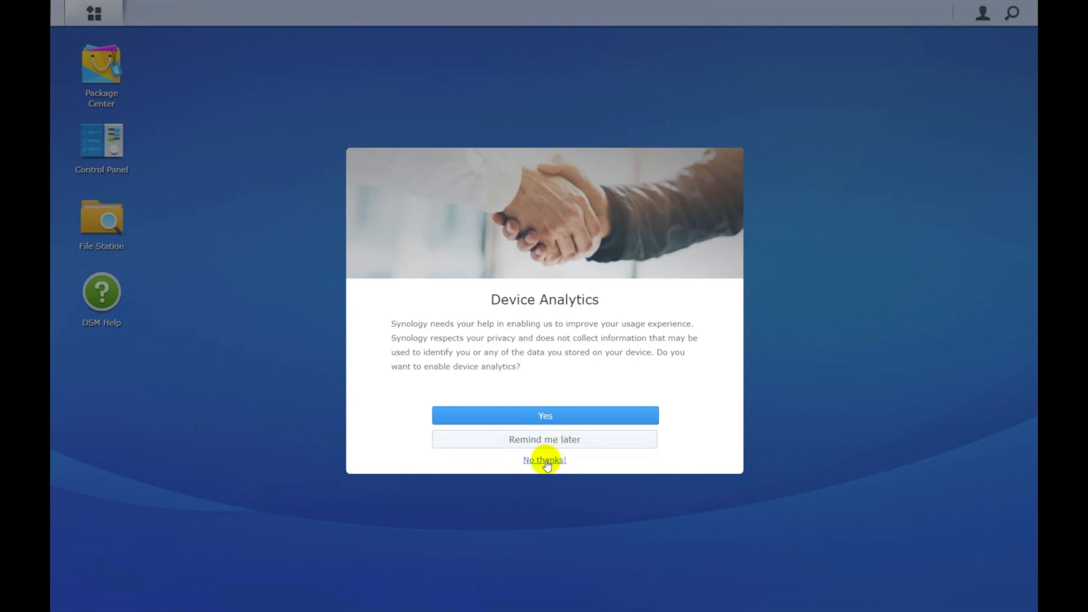
left_click(547, 460)
left_click(243, 132)
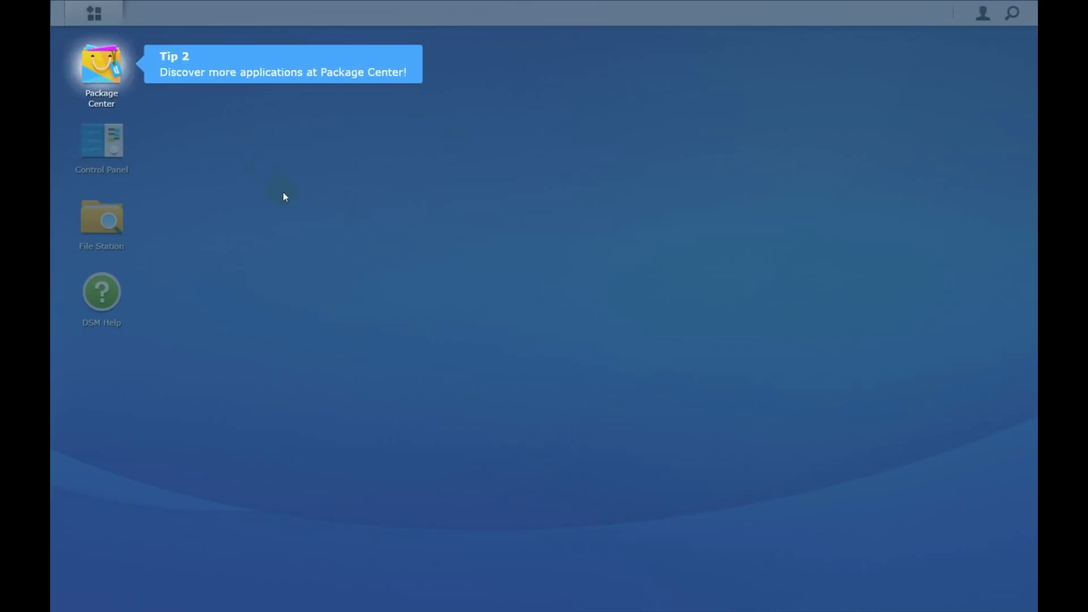
left_click(283, 192)
left_click(294, 230)
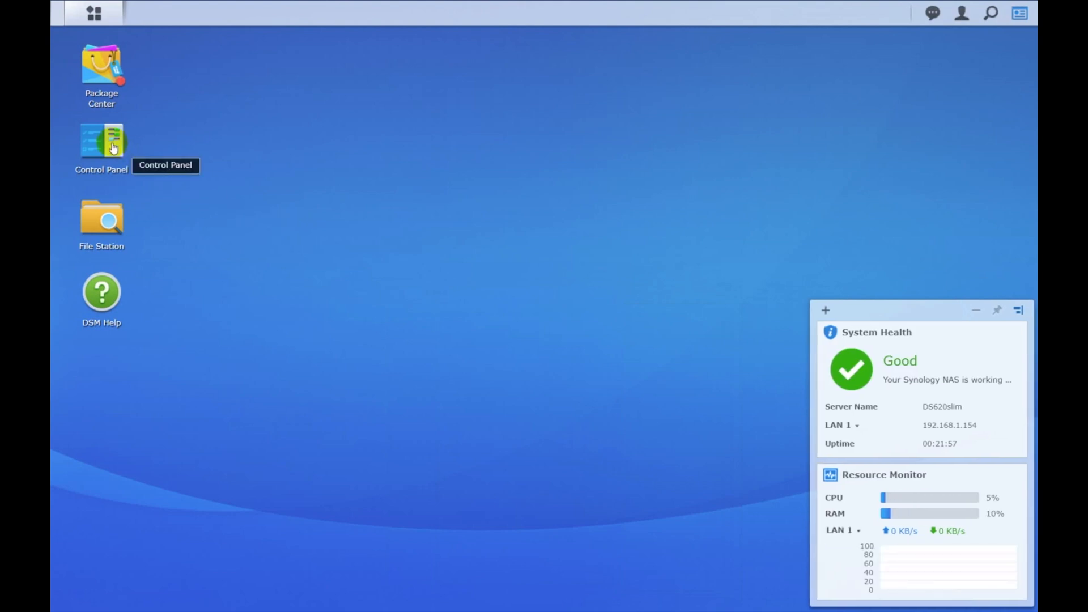
Open Package Center and agree to its Terms of Service and Privacy Statement
left_click(95, 67)
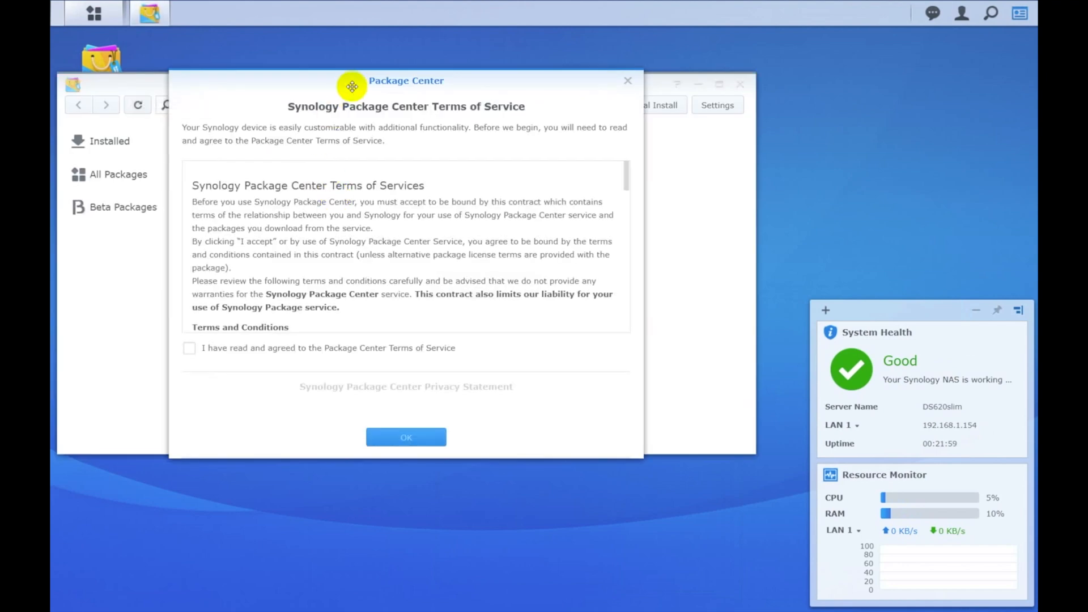
left_click(189, 347)
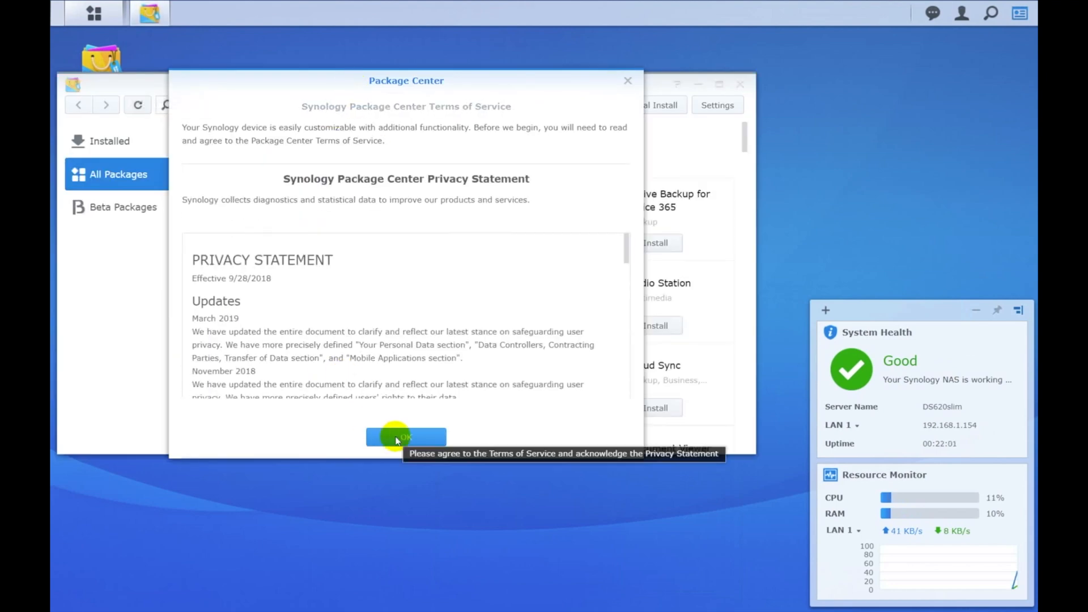
left_click(189, 391)
left_click(406, 439)
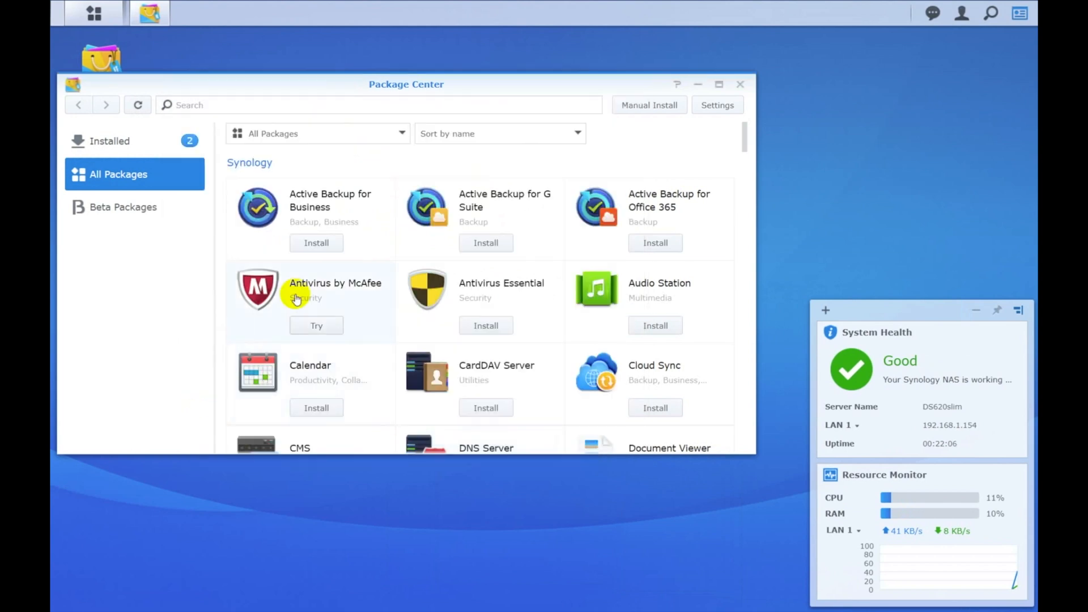
Update all installed packages that require attention and minimize Package Center
left_click_drag(449, 86, 512, 85)
left_click(184, 148)
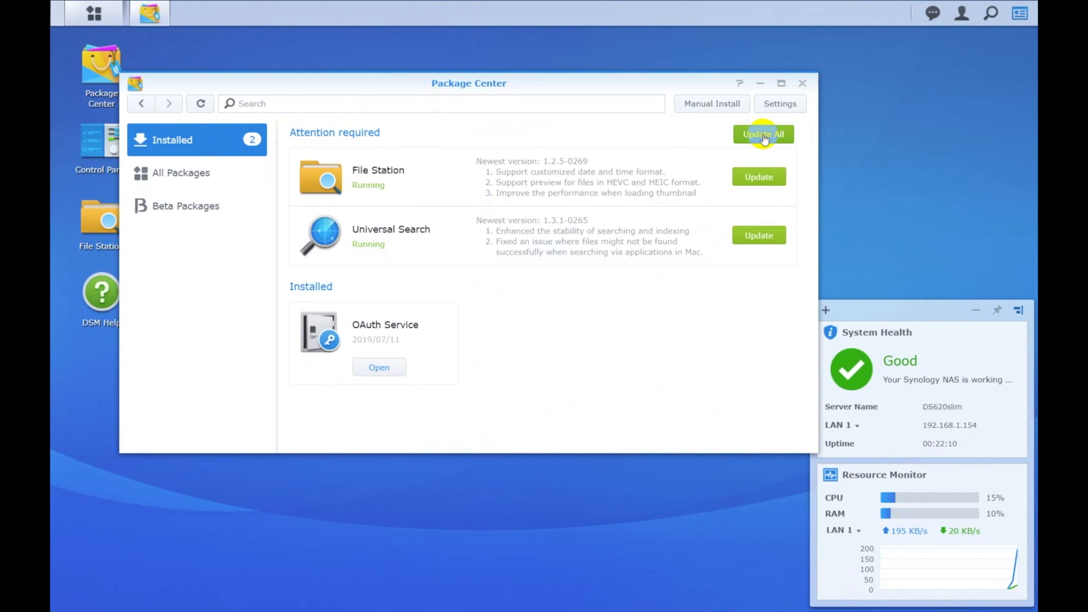
left_click(764, 136)
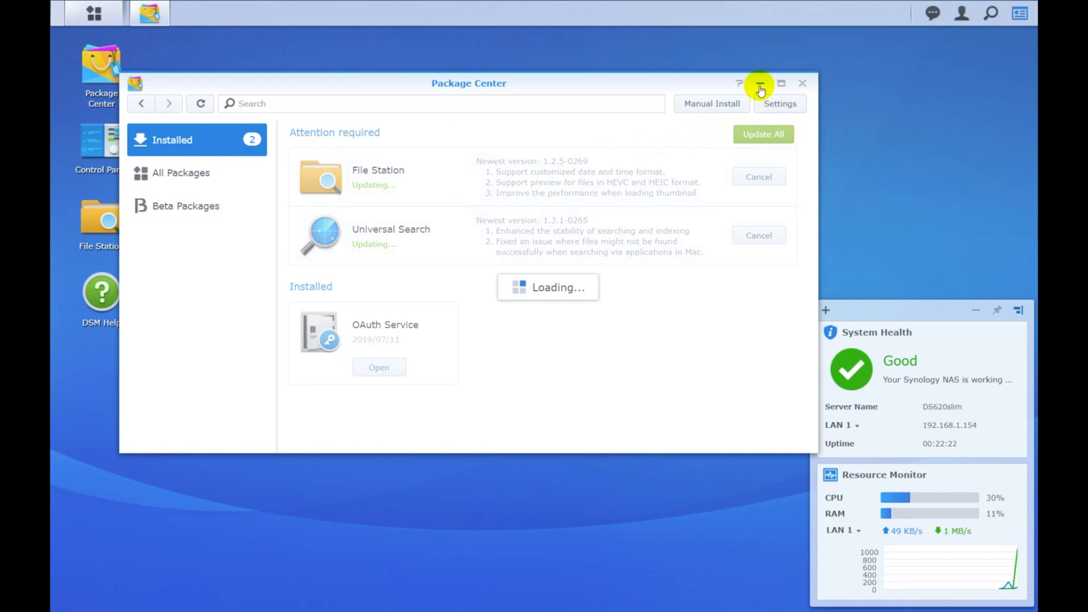
left_click(760, 86)
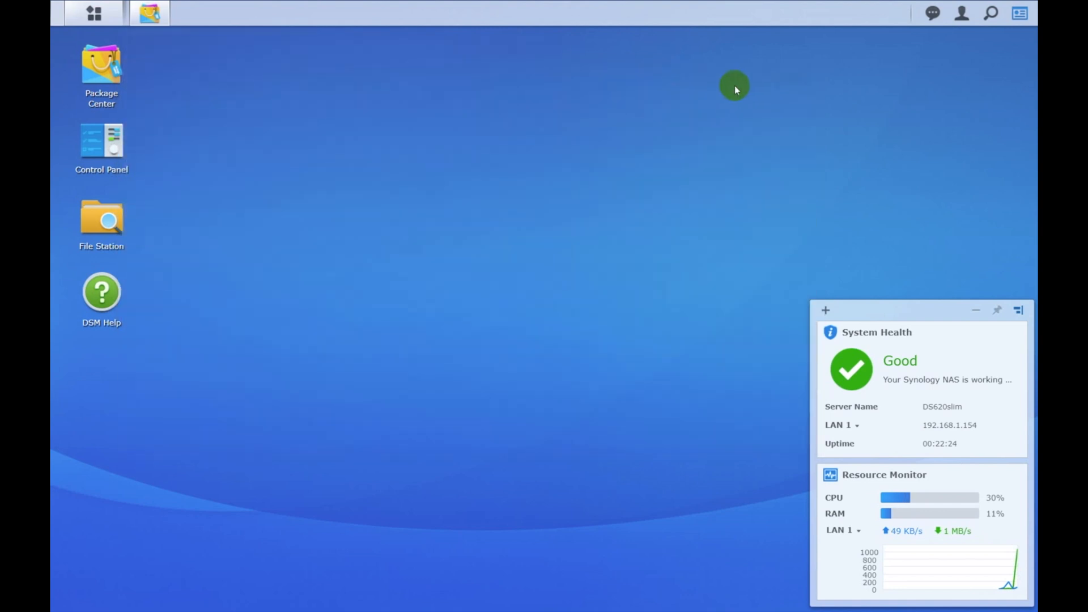
Open Control Panel and switch it to Advanced Mode
left_click(101, 143)
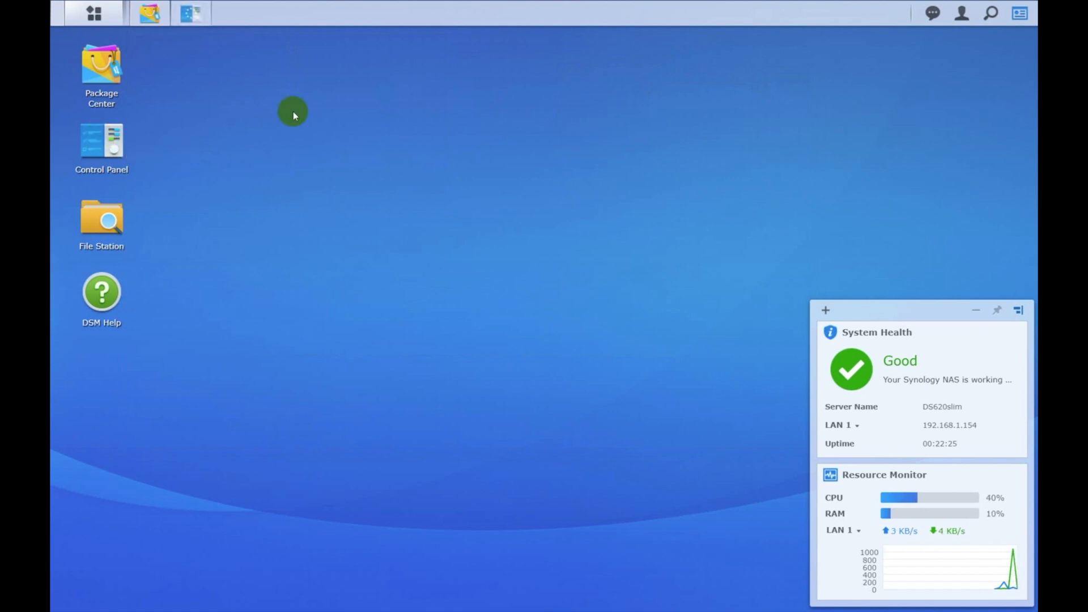
left_click(97, 142)
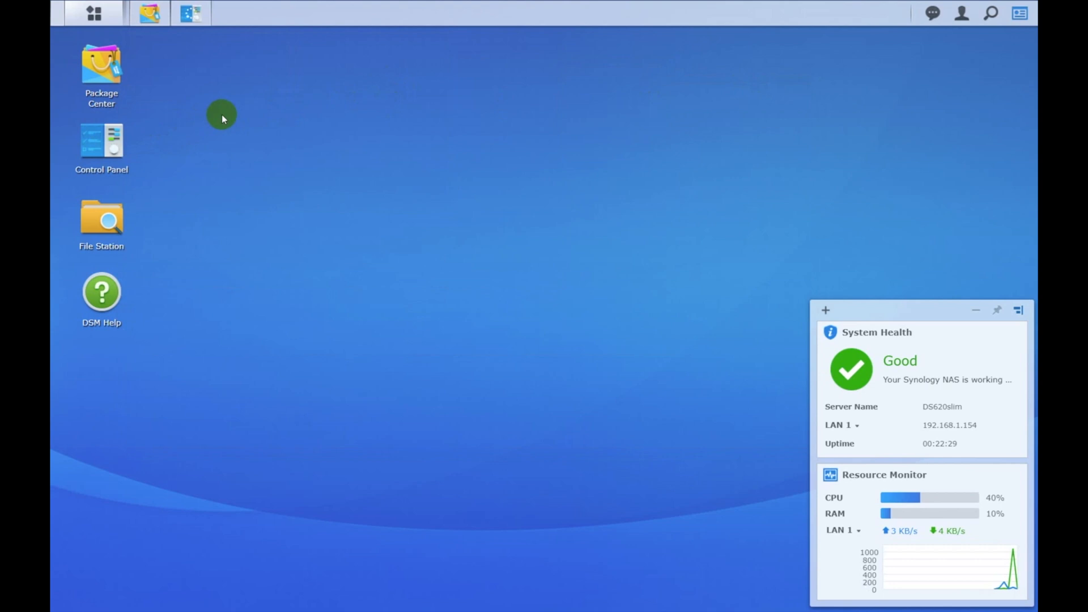
left_click(189, 16)
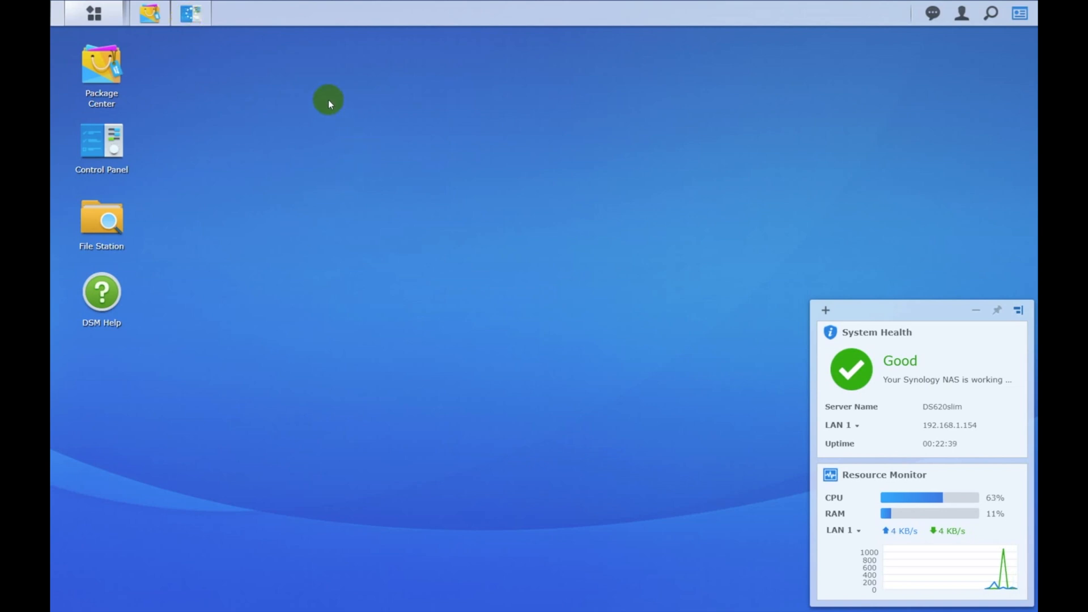
left_click(187, 13)
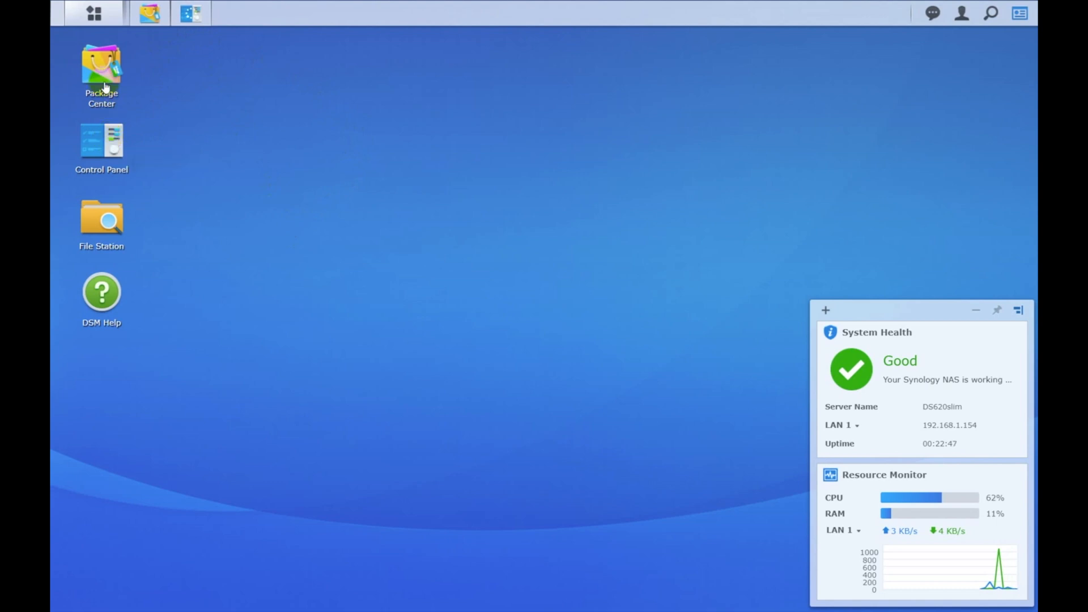
left_click(104, 157)
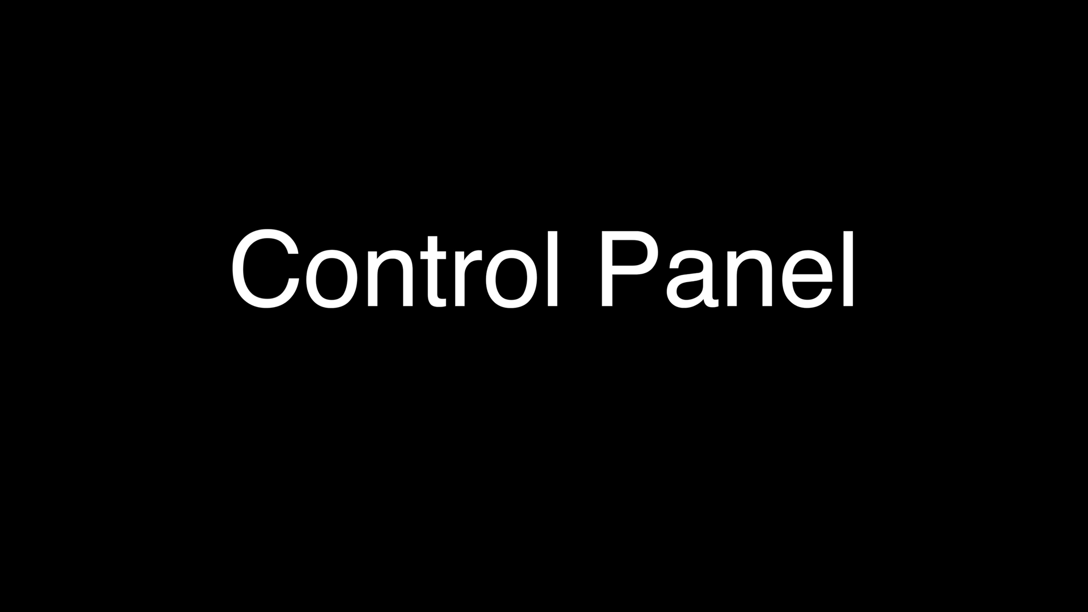
left_click(88, 148)
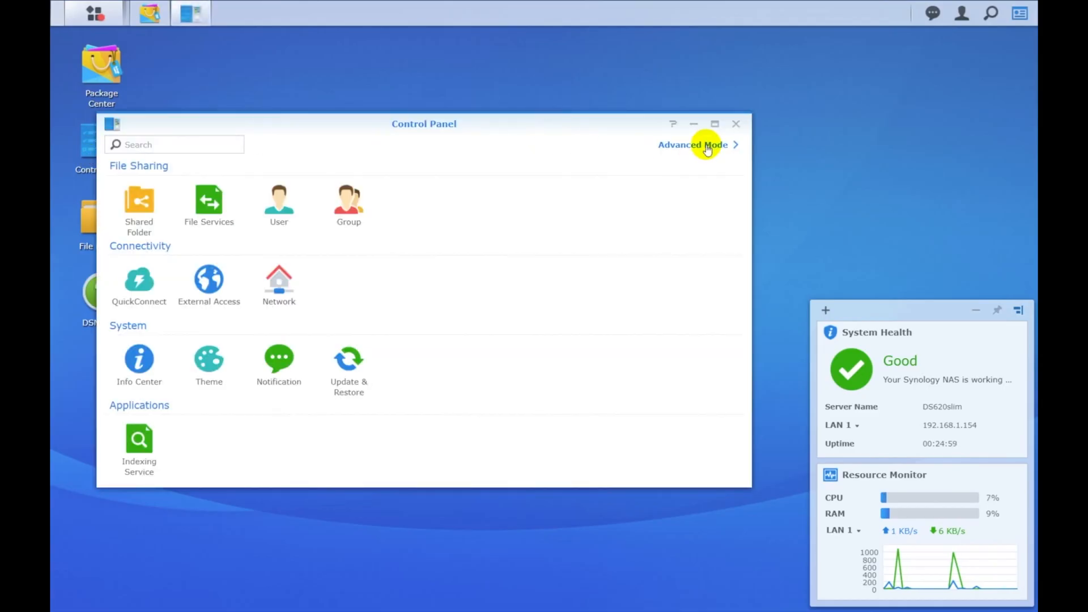
left_click(707, 146)
left_click_drag(491, 117, 543, 62)
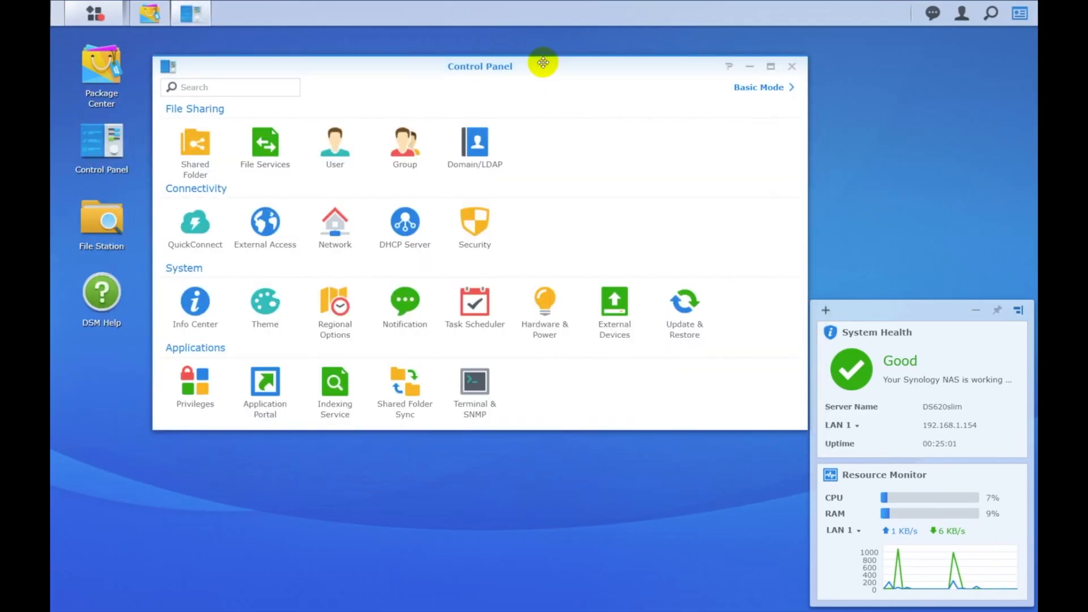
Examine the Shared Folder page and the File Services settings for SMB/AFP/NFS, FTP, TFTP, rsync and Advanced
left_click(201, 141)
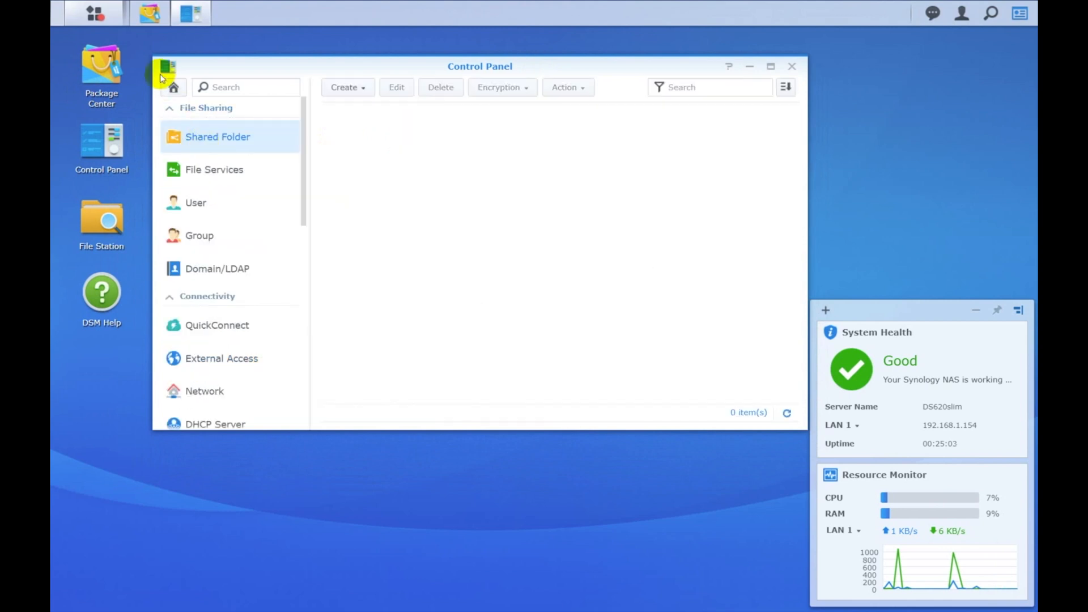
left_click(209, 167)
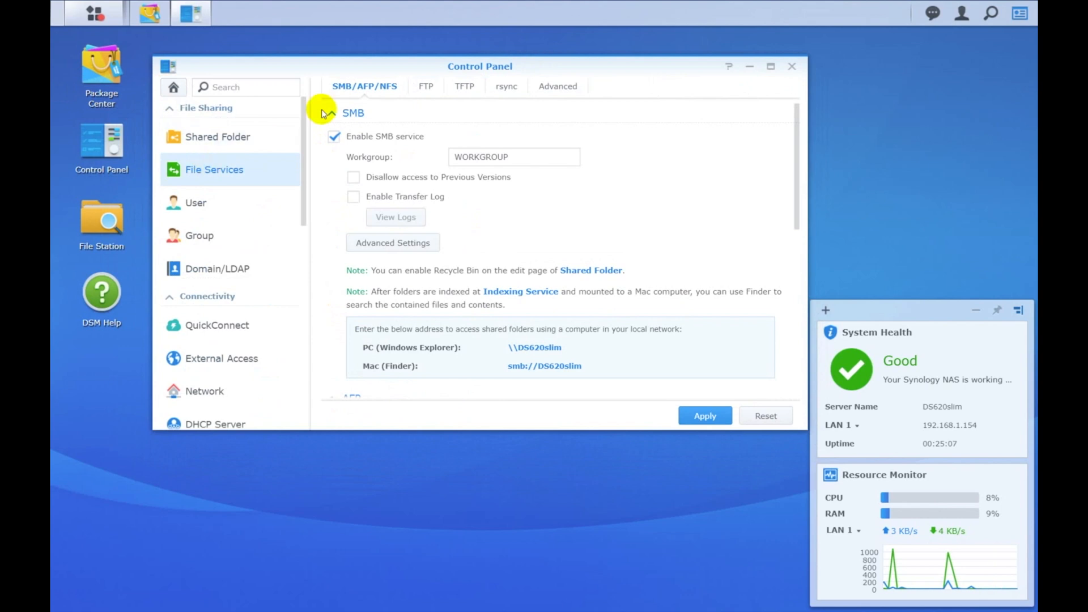
left_click(425, 86)
left_click(459, 86)
left_click(498, 86)
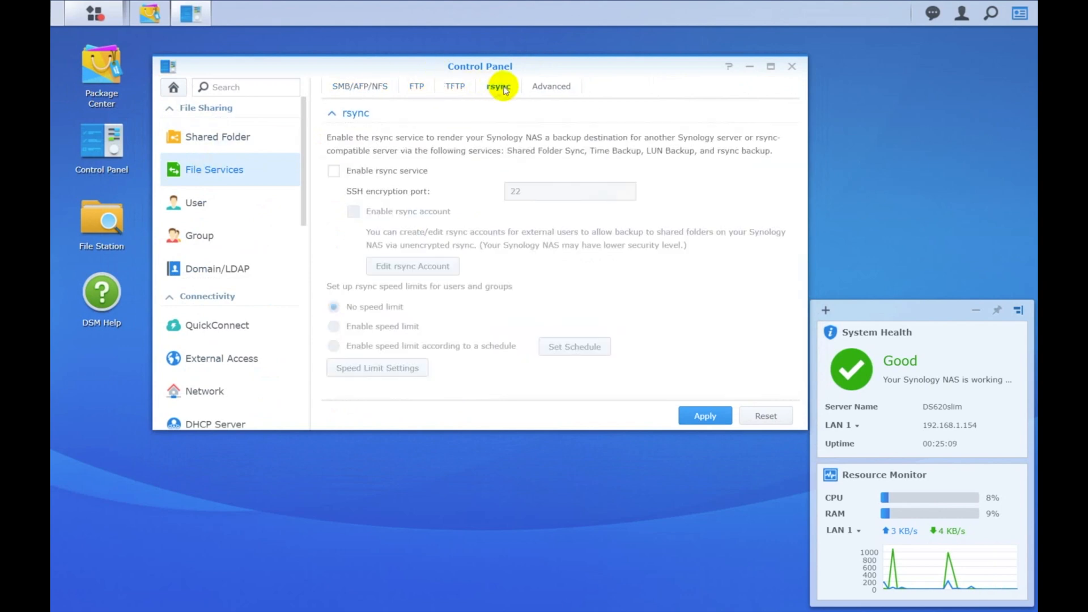
left_click(548, 86)
Review the advanced user password settings and enable the guest user account
left_click(183, 205)
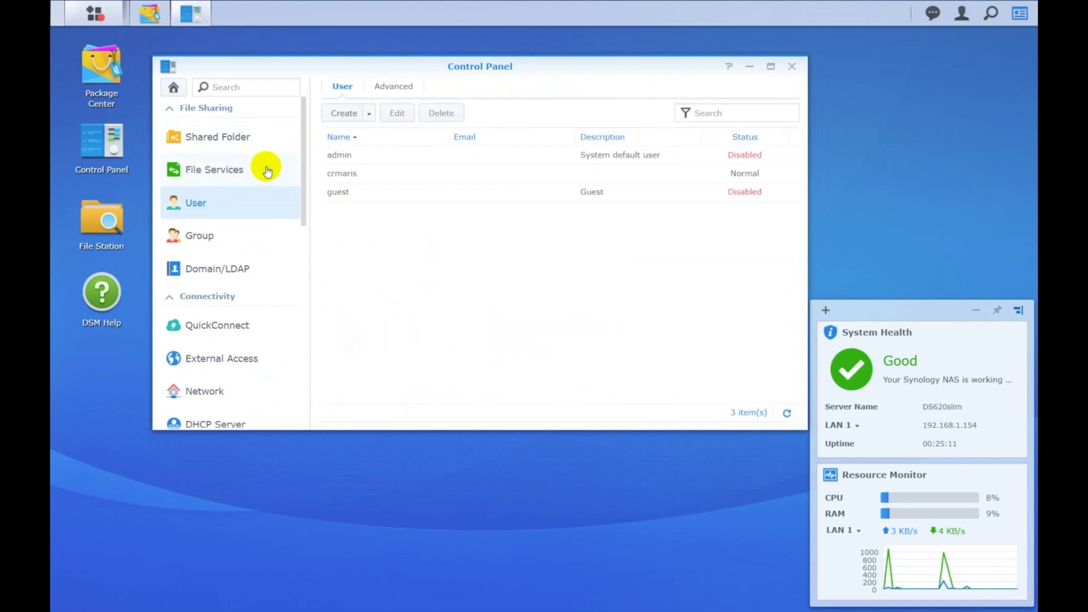
left_click(393, 87)
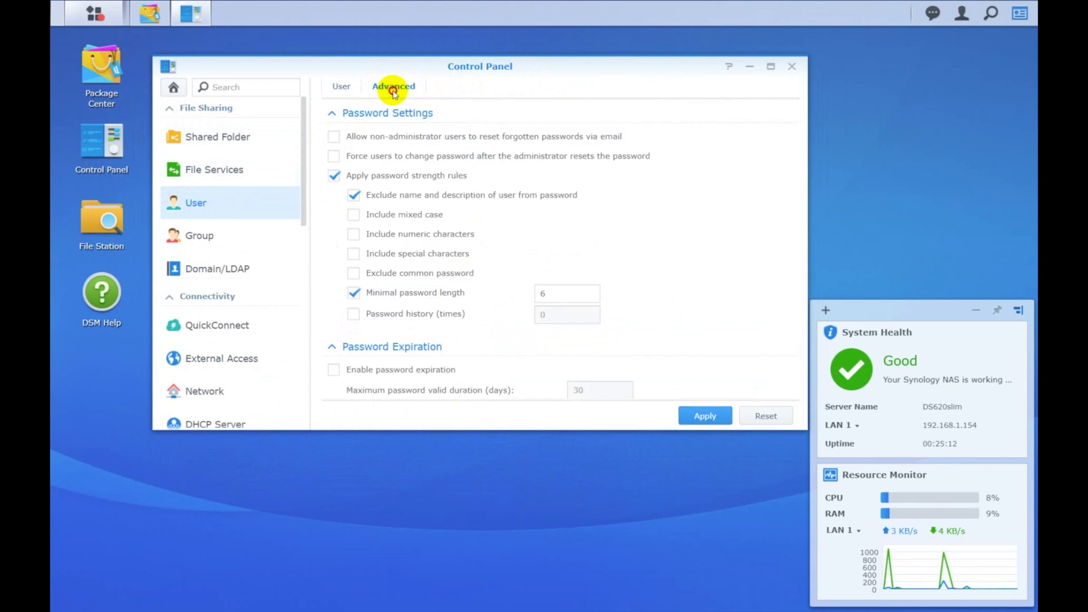
left_click(341, 86)
double_click(538, 193)
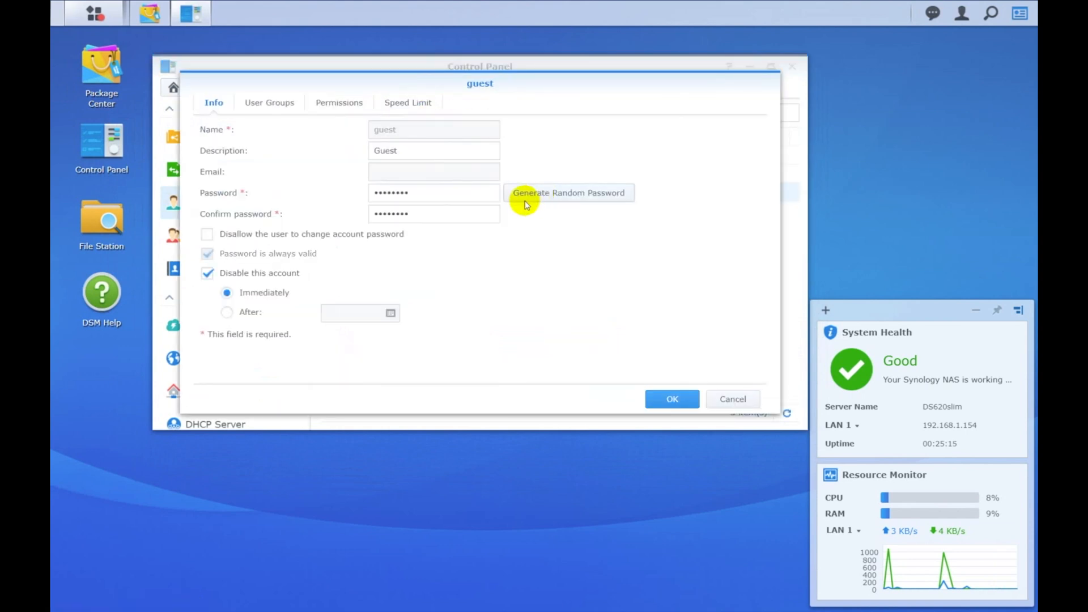
left_click(208, 274)
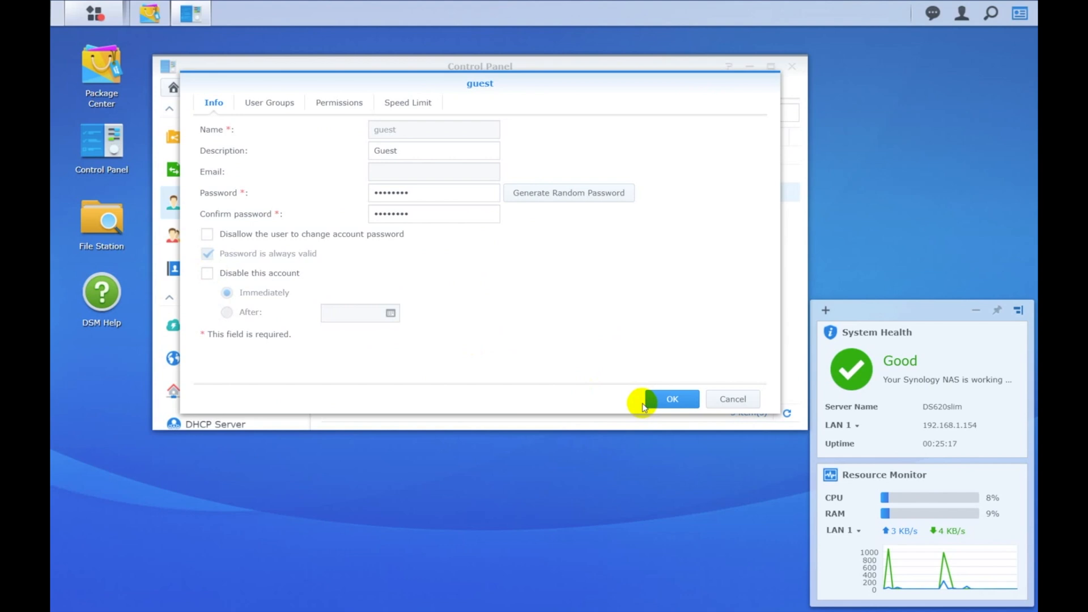
left_click(668, 400)
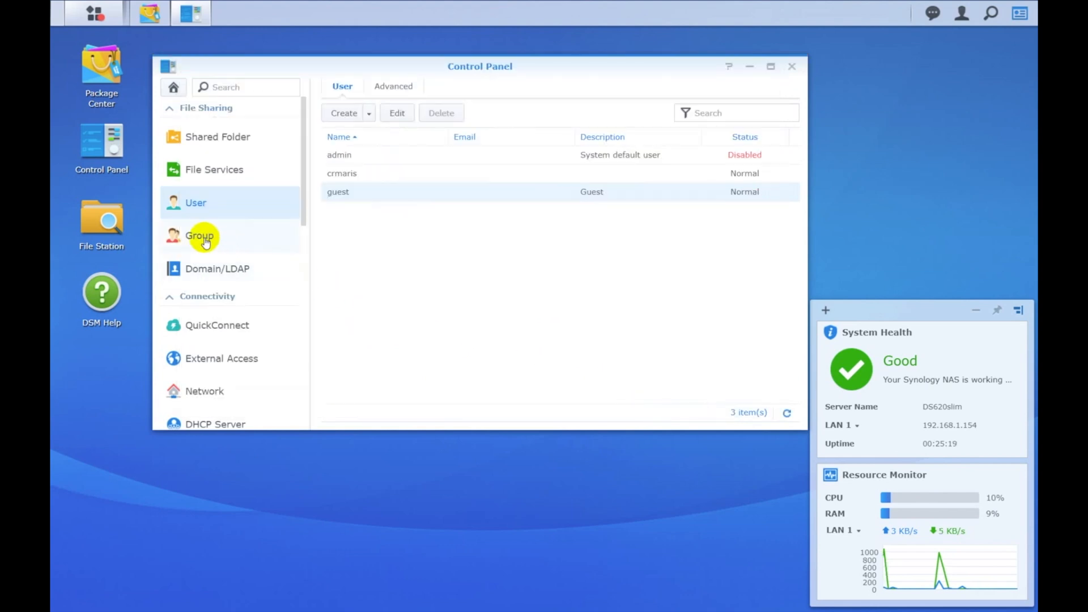
Examine the user groups and the Domain/LDAP settings, including LDAP and SSO Client
left_click(203, 238)
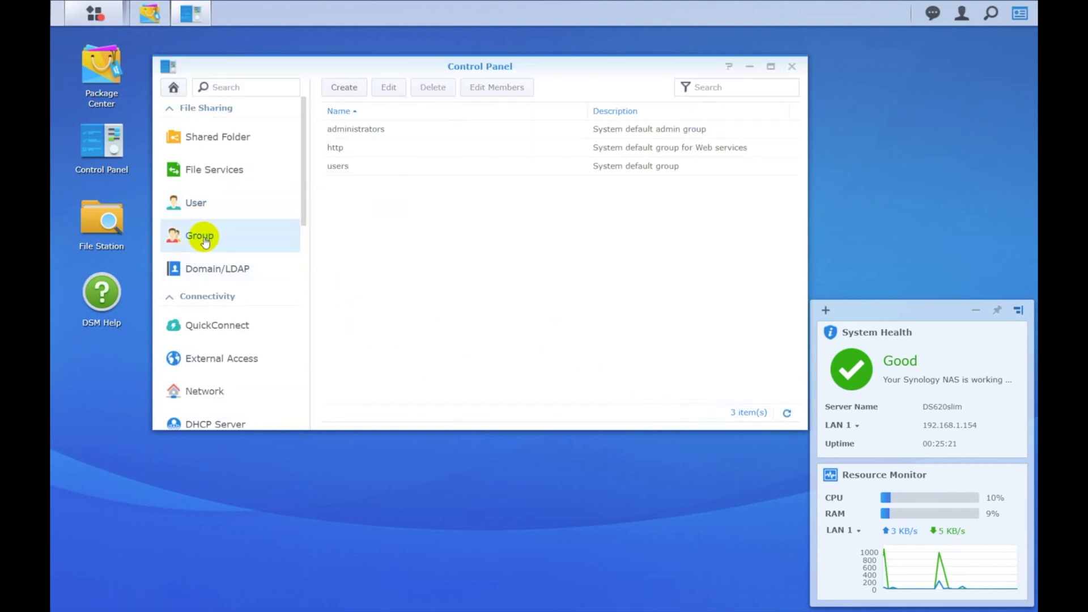
left_click(214, 269)
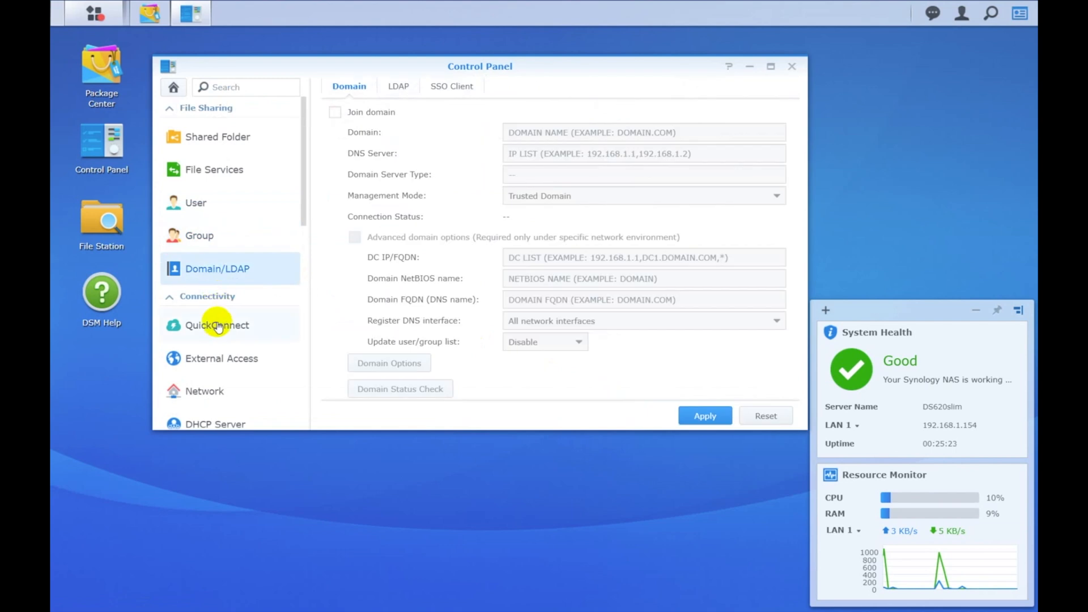
left_click(397, 86)
left_click(450, 85)
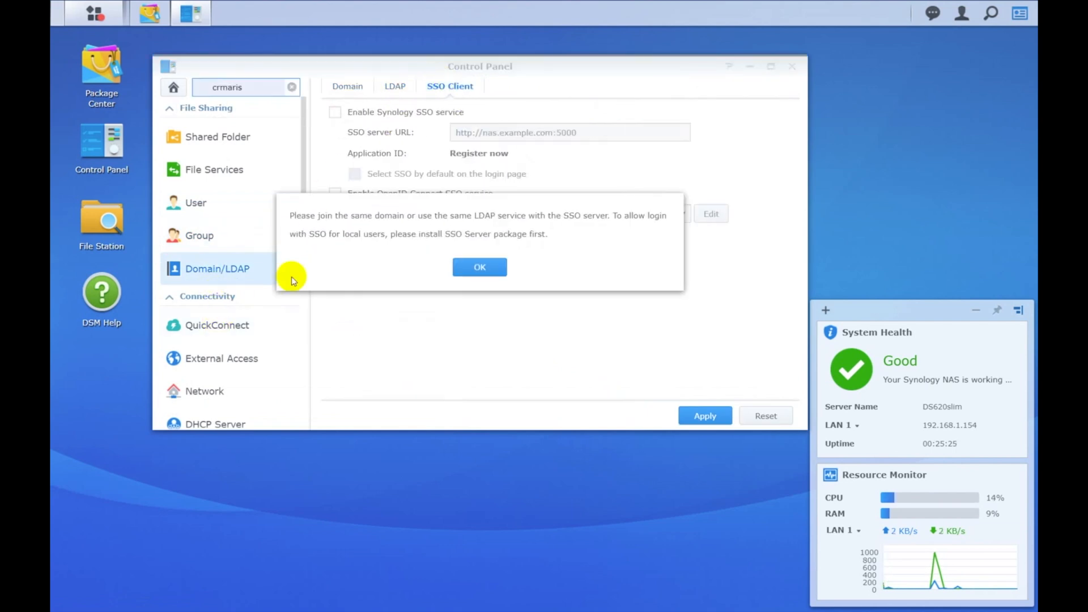
left_click(480, 267)
Examine the QuickConnect settings and the External Access settings for DDNS, Router Configuration and Advanced
left_click(227, 324)
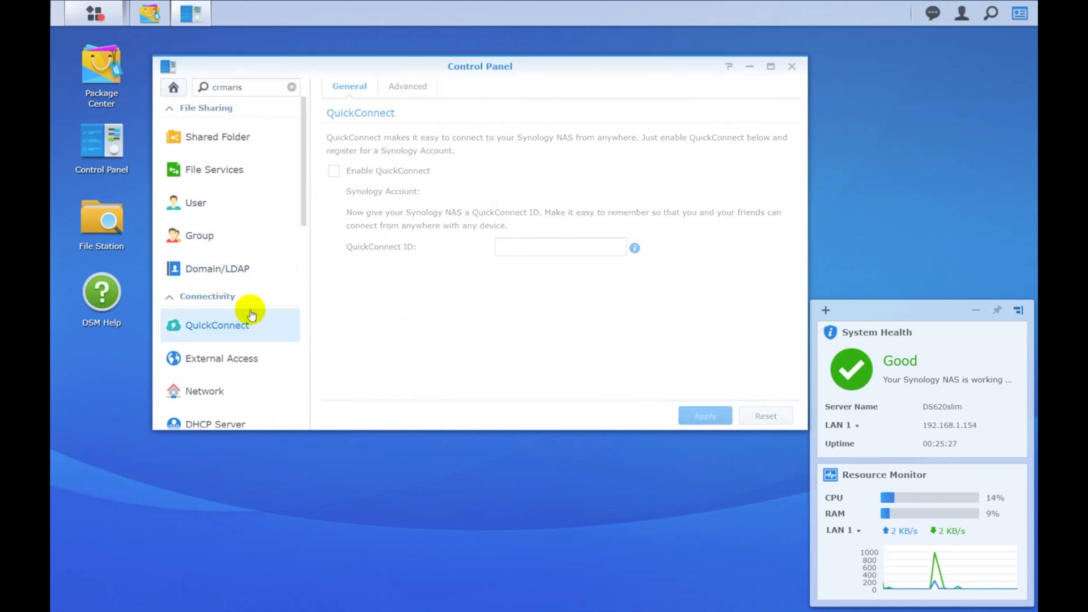
scroll(233, 329, "down", 2)
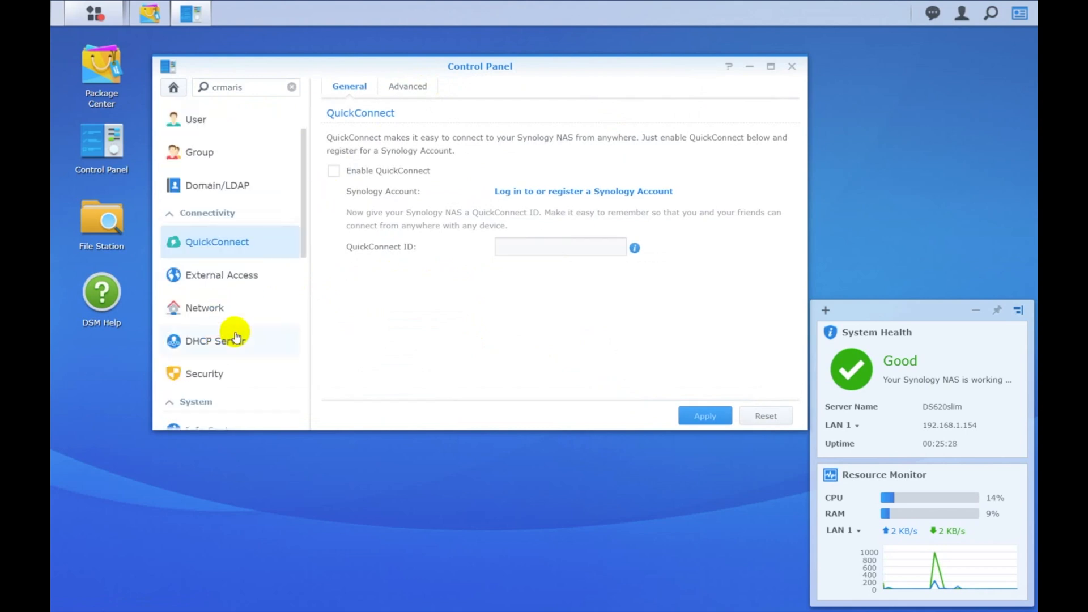
left_click(236, 276)
left_click(427, 86)
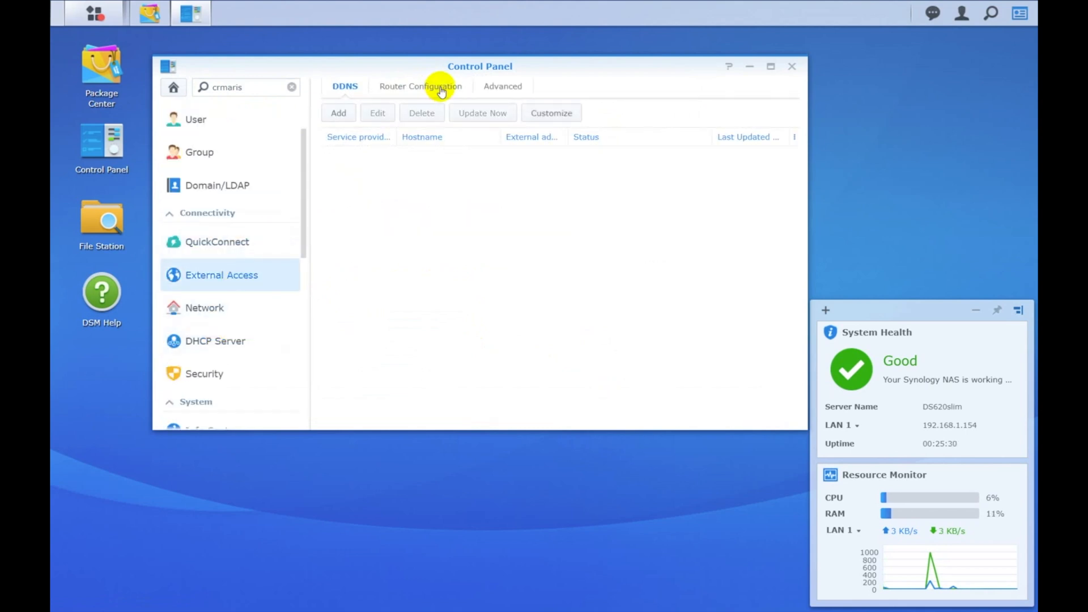
left_click(522, 86)
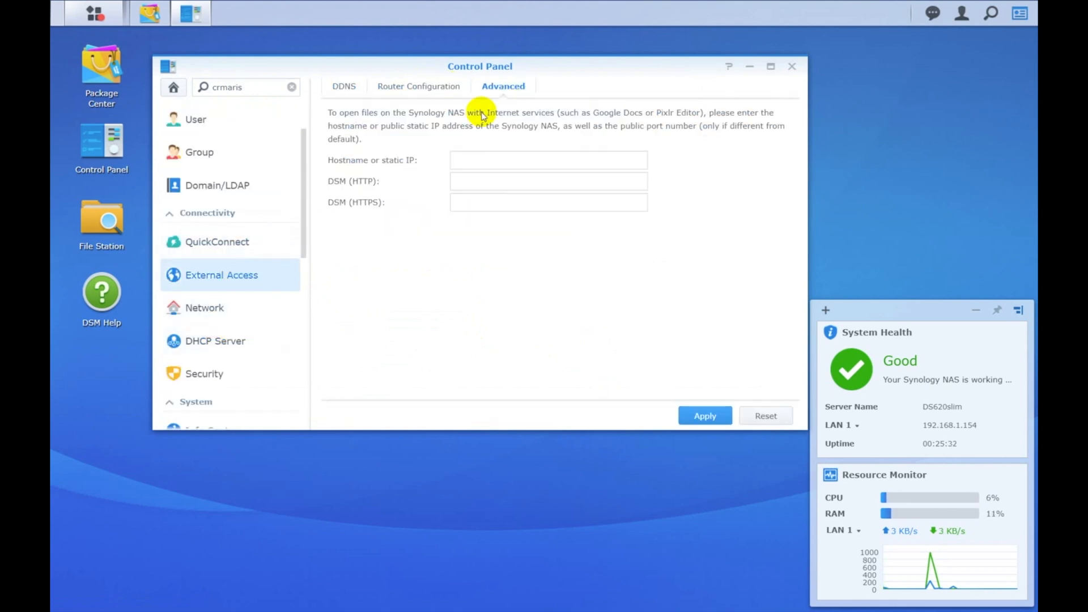
Examine the general network settings, including the DNS server and proxy options
left_click(205, 312)
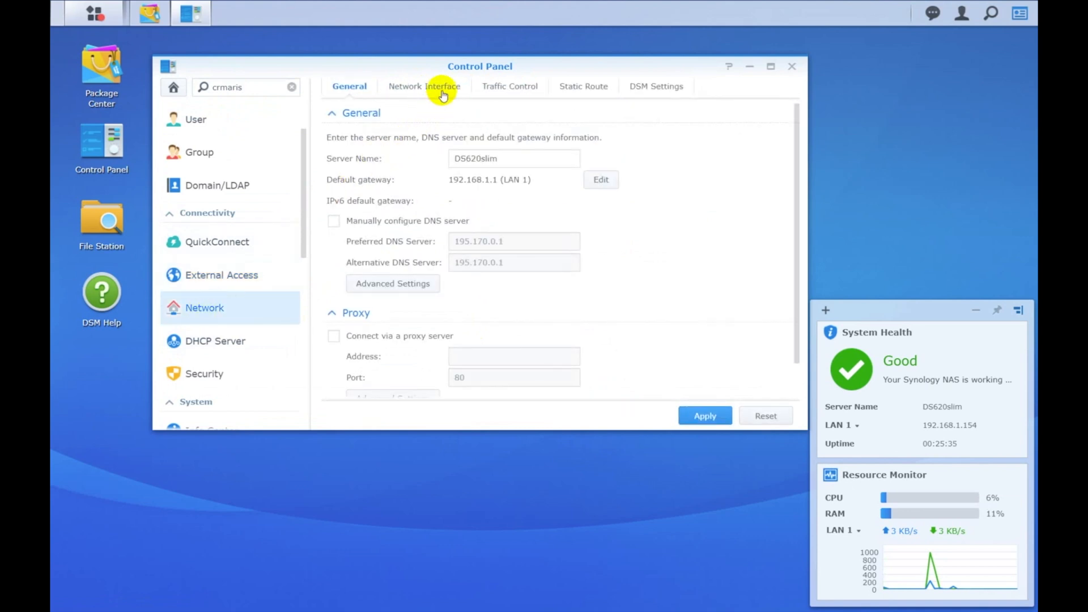
scroll(509, 300, "down", 1)
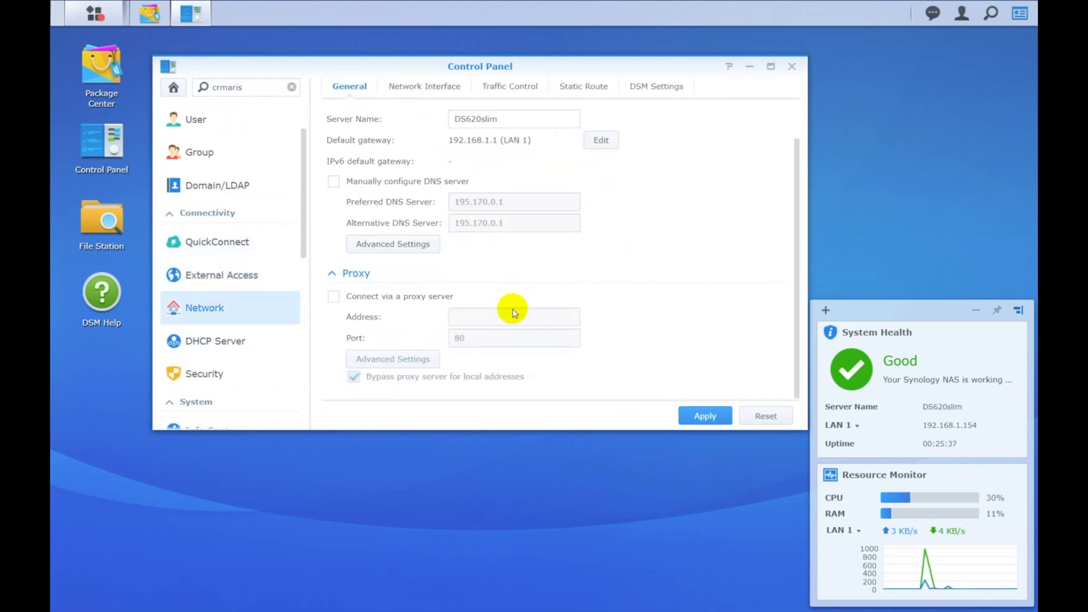
left_click_drag(548, 429, 539, 482)
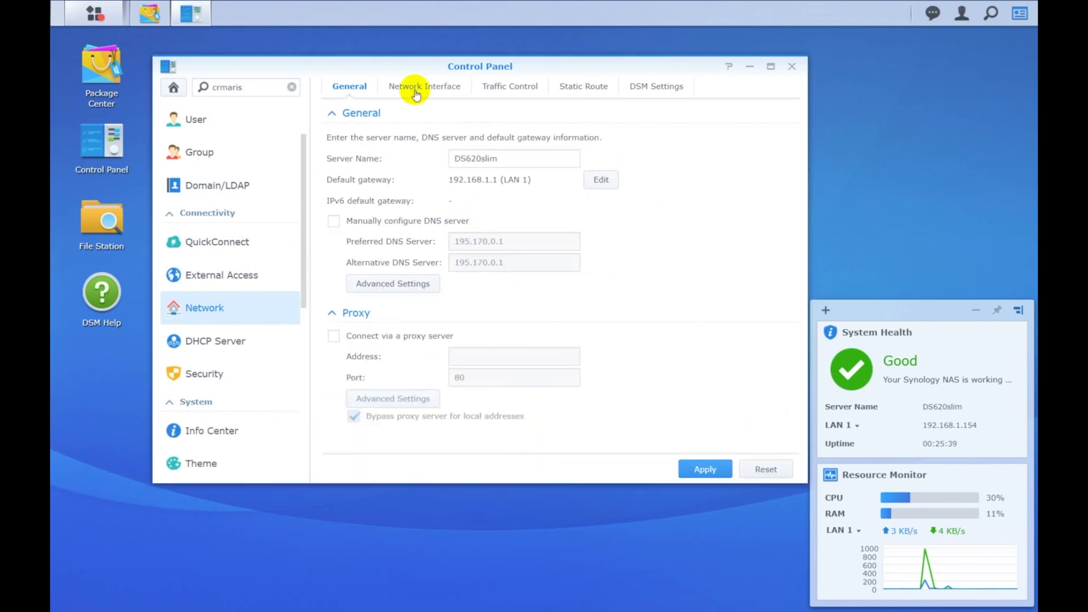
Create a network bond using the IEEE 802.3ad Dynamic Link Aggregation mode
left_click(417, 87)
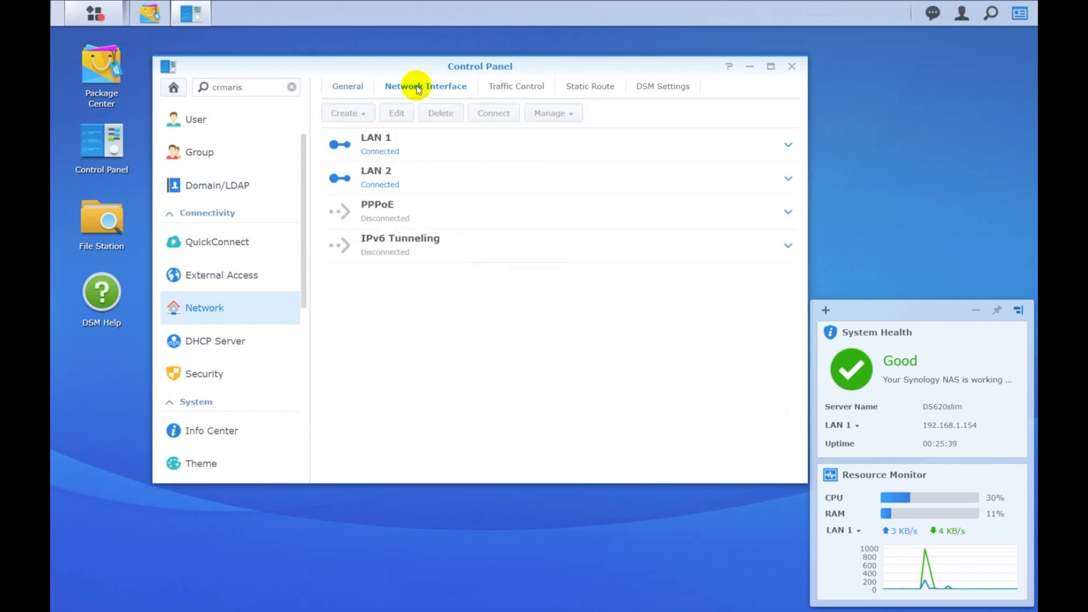
left_click(362, 113)
left_click(365, 134)
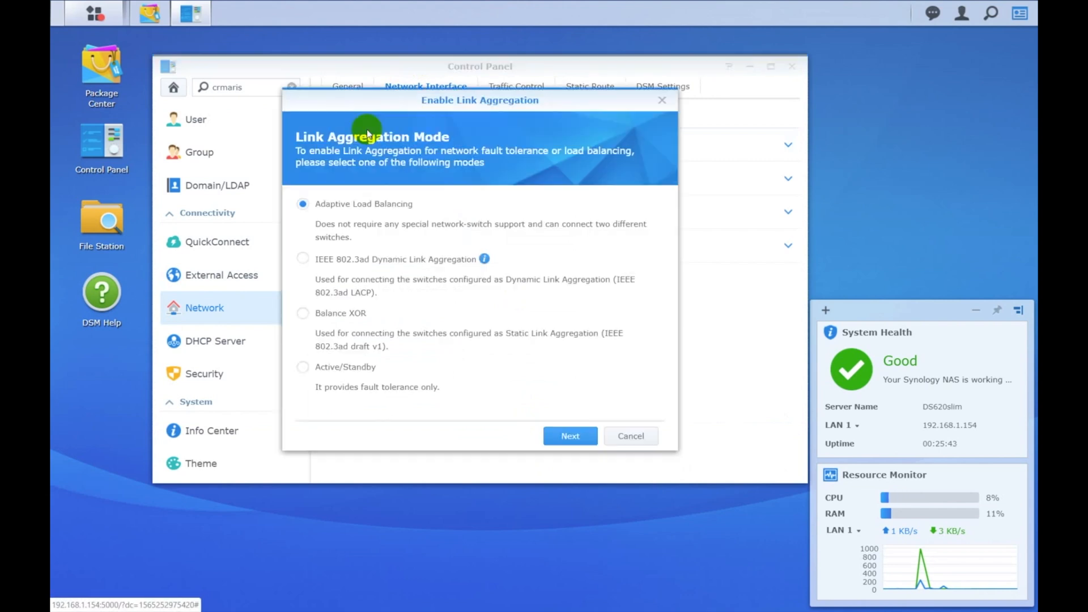
left_click(302, 258)
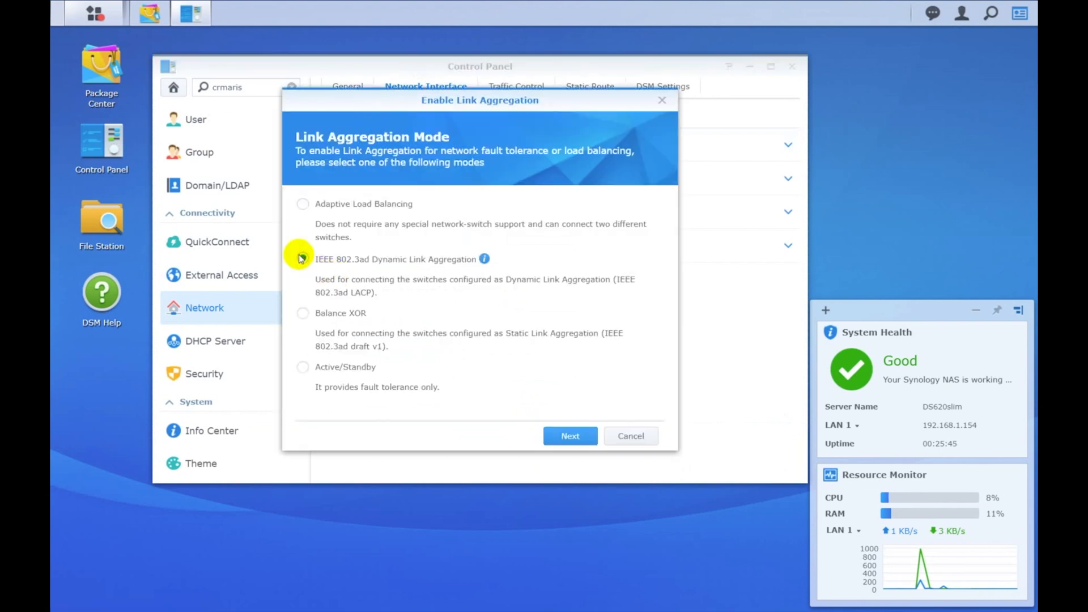
left_click(583, 443)
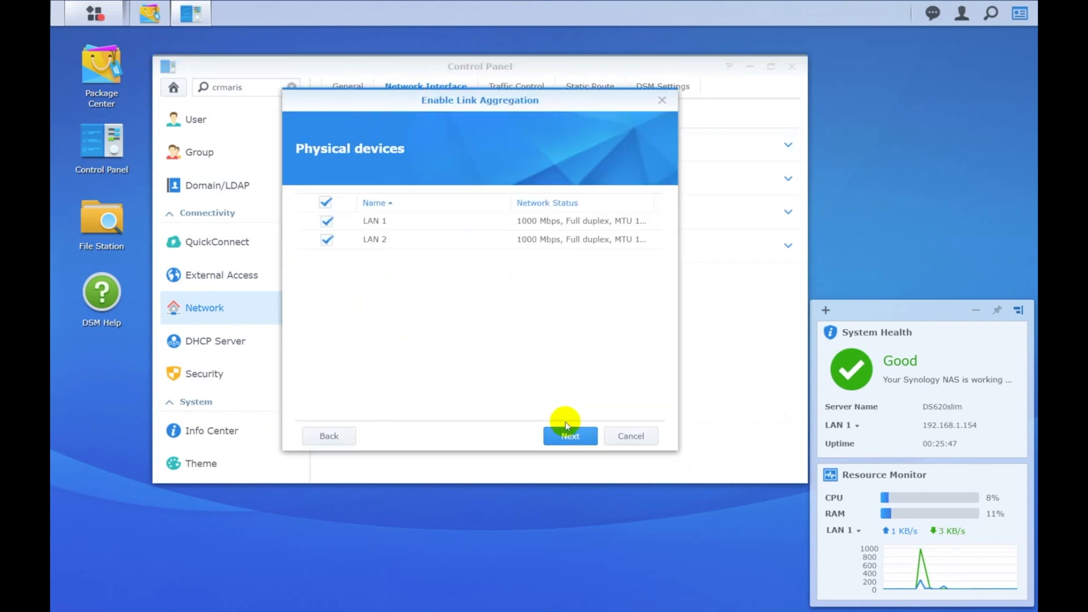
Include LAN 1 and LAN 2 in the bond, use manual network configuration and apply the link aggregation
left_click(566, 435)
left_click(302, 223)
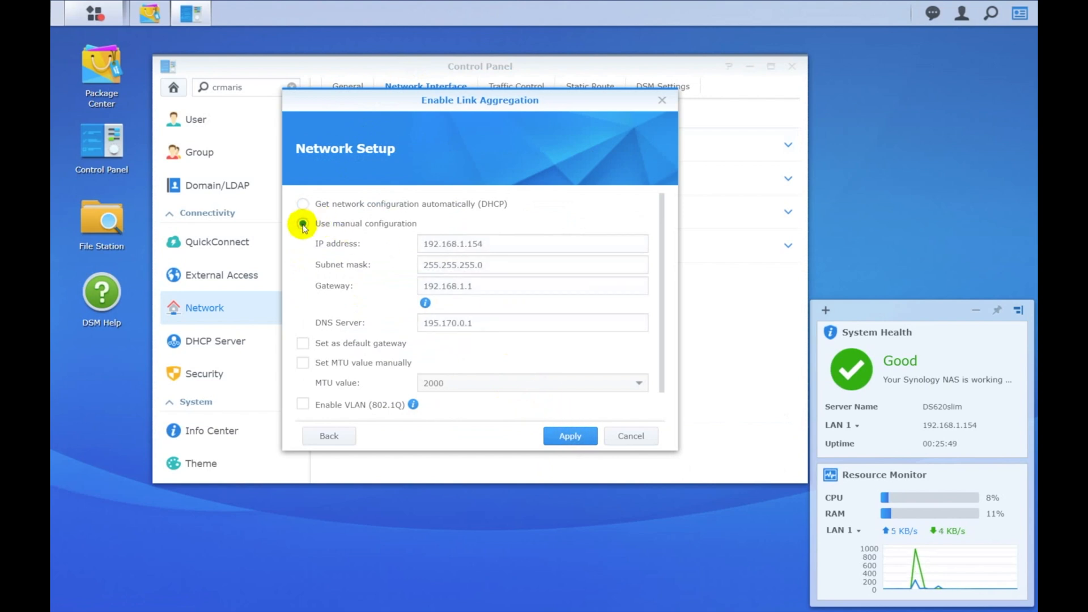
scroll(510, 360, "down", 1)
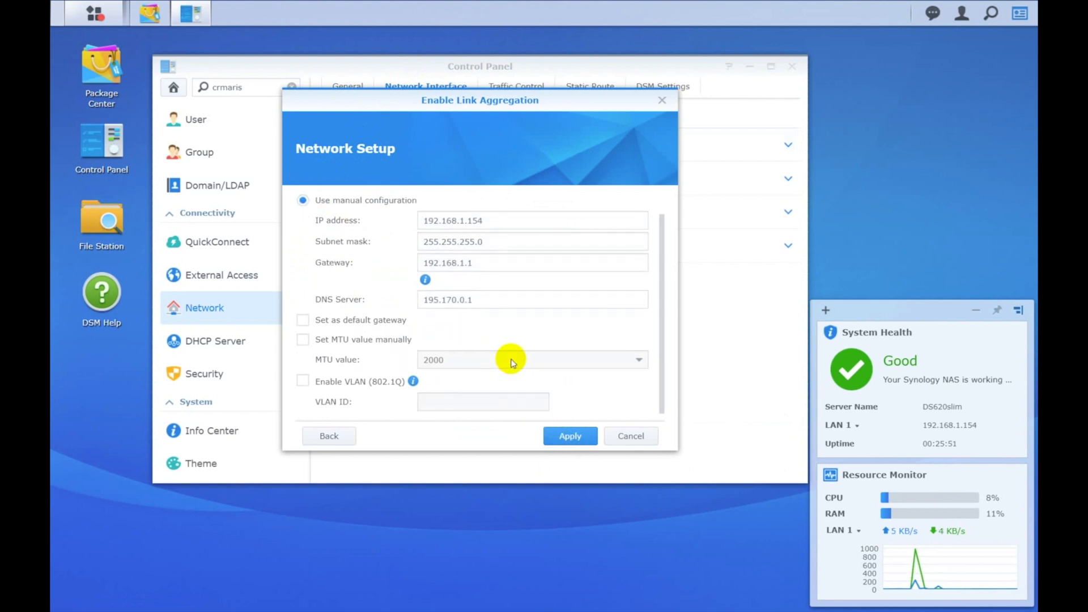
left_click(555, 439)
left_click(574, 297)
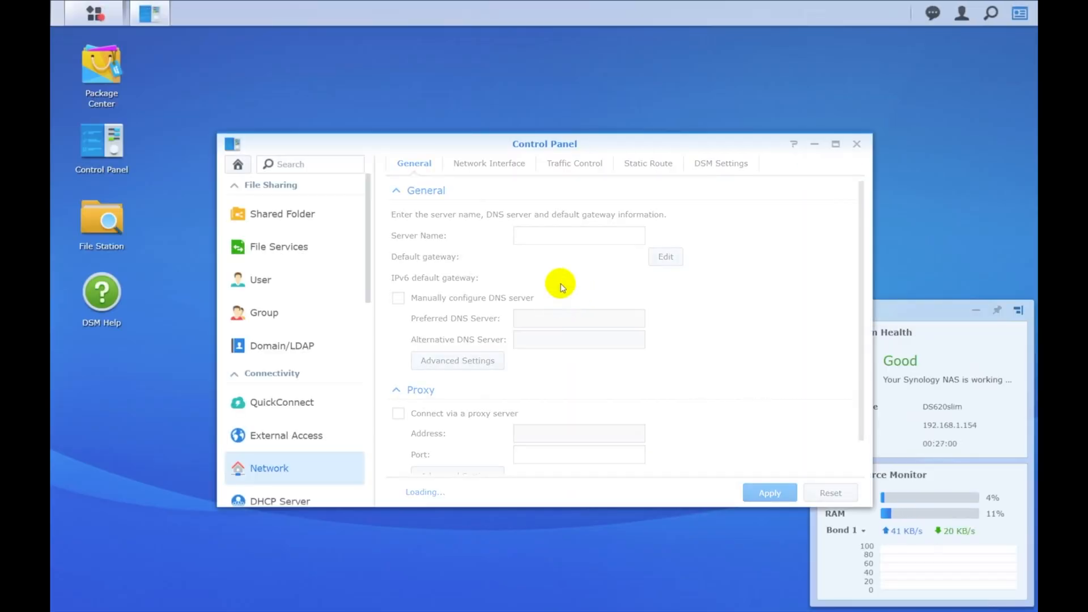
Review the network settings for Network Interface, Traffic Control, Static Route and DSM Settings
left_click(499, 162)
left_click(582, 164)
left_click(654, 163)
left_click(719, 166)
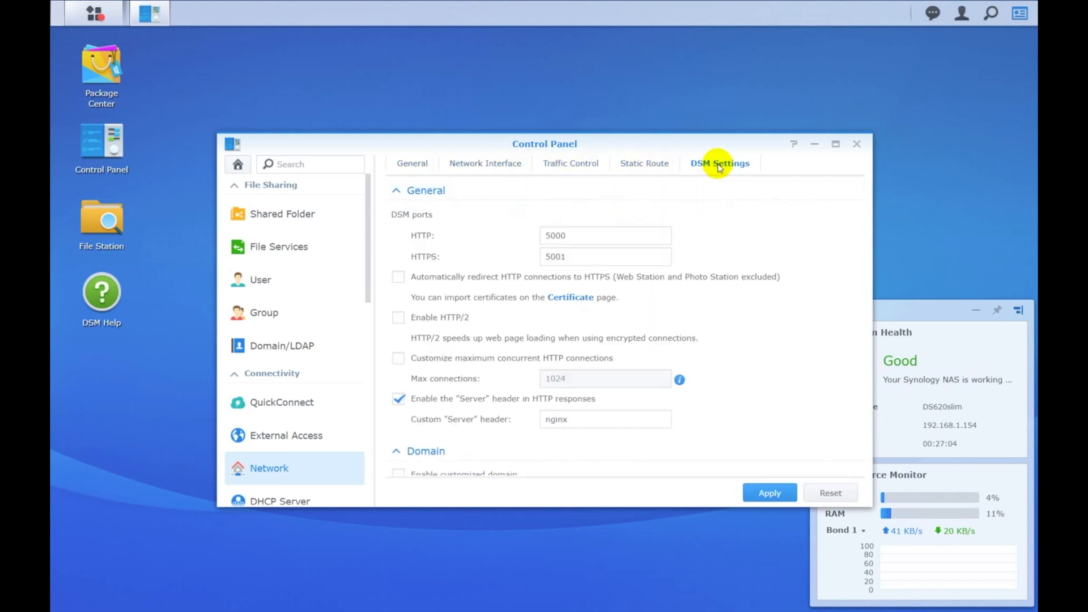
Look over the DHCP Server interfaces and the general Security settings
scroll(311, 432, "down", 3)
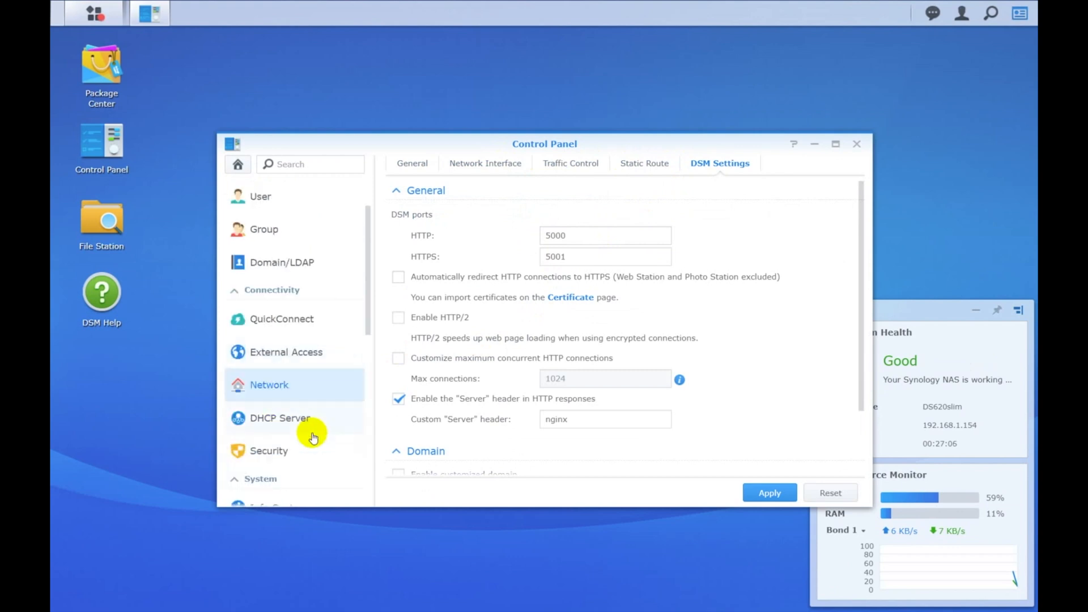
left_click(290, 343)
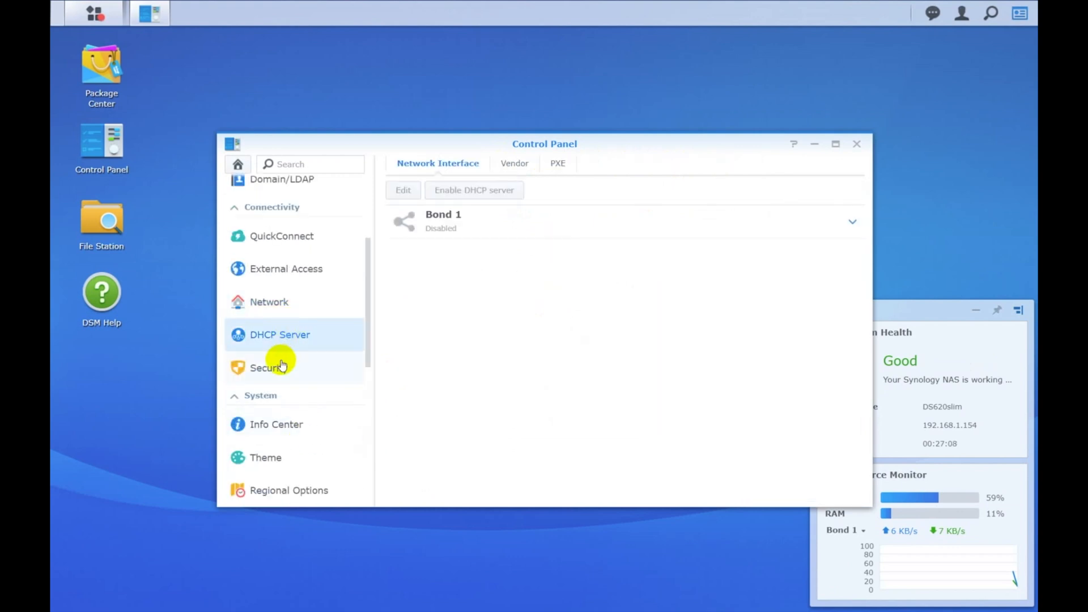
left_click(282, 366)
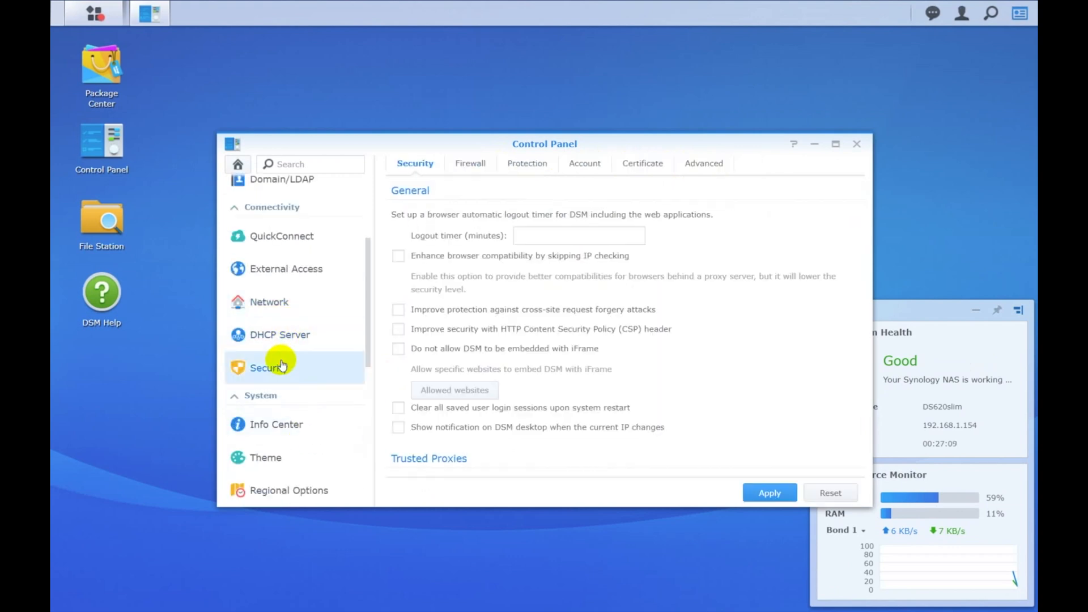
Examine the Info Center's General, Network, Storage, Service, Device Analytics and Synology Account information
left_click(281, 426)
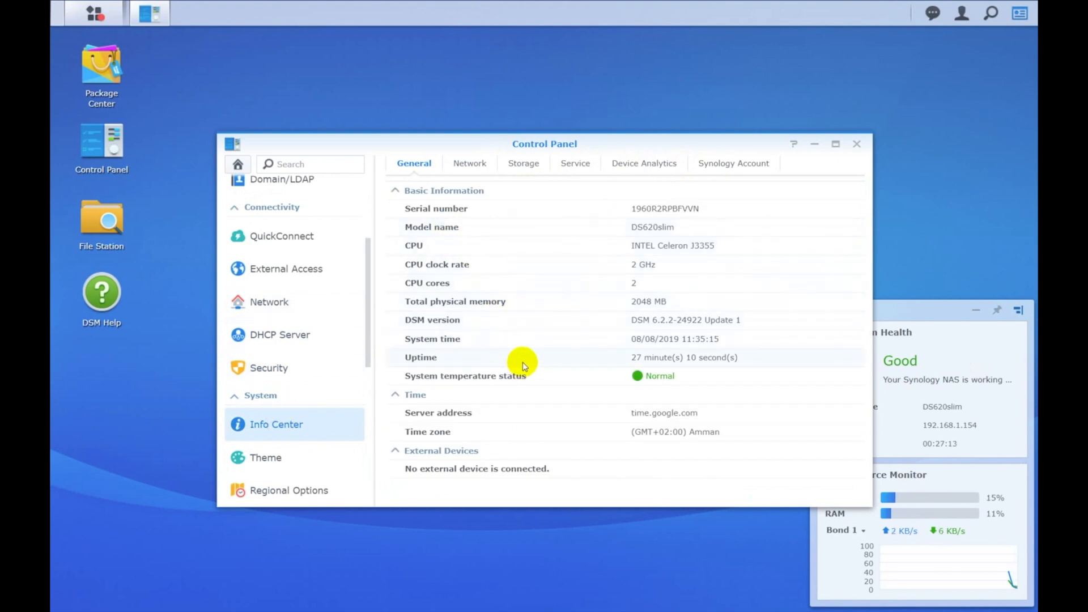
left_click(472, 164)
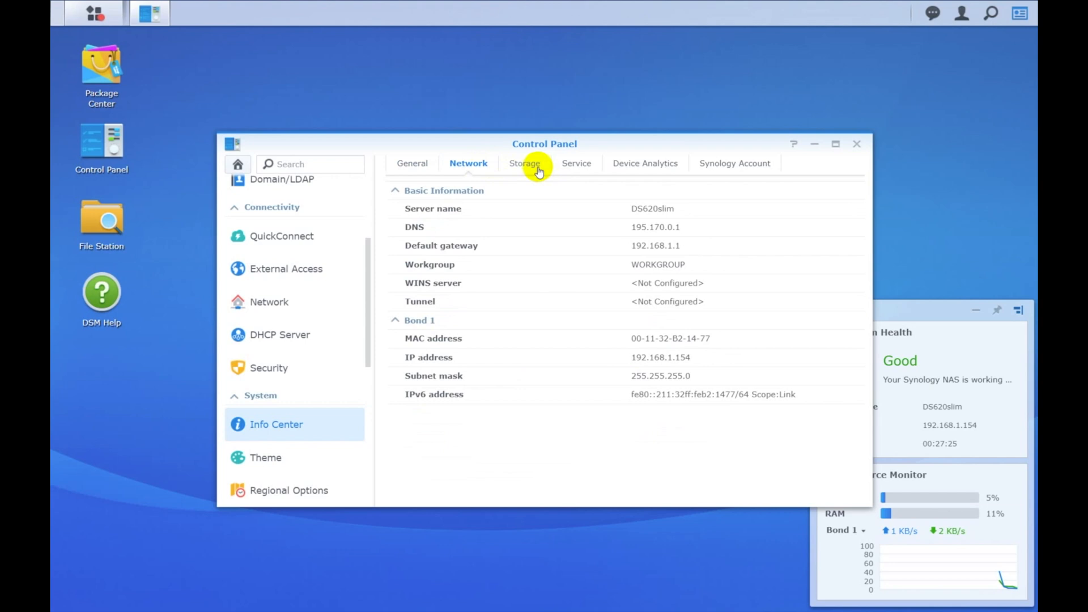
left_click(537, 169)
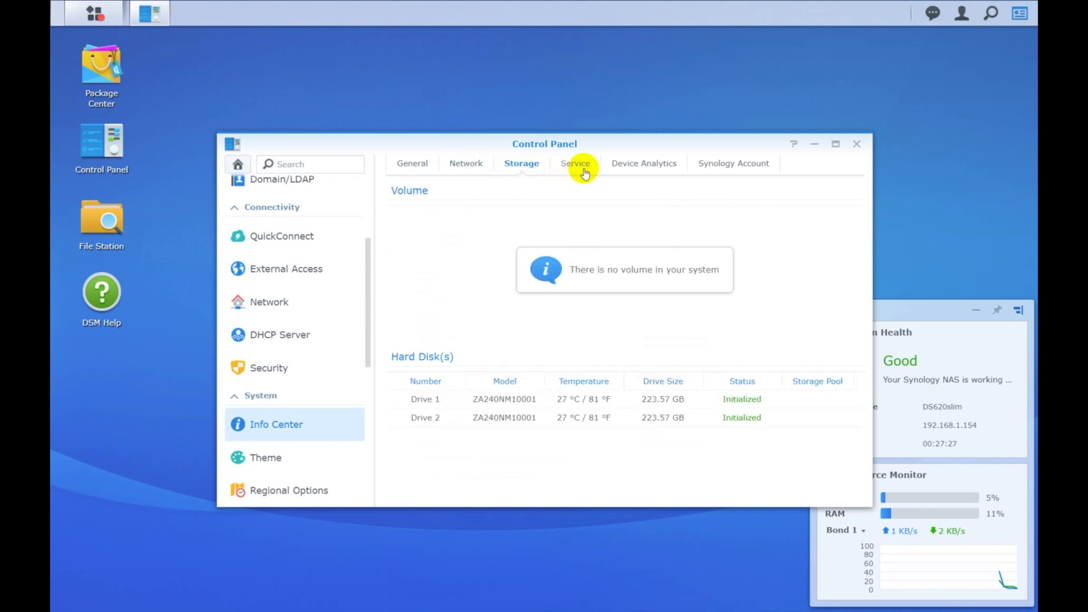
left_click(584, 171)
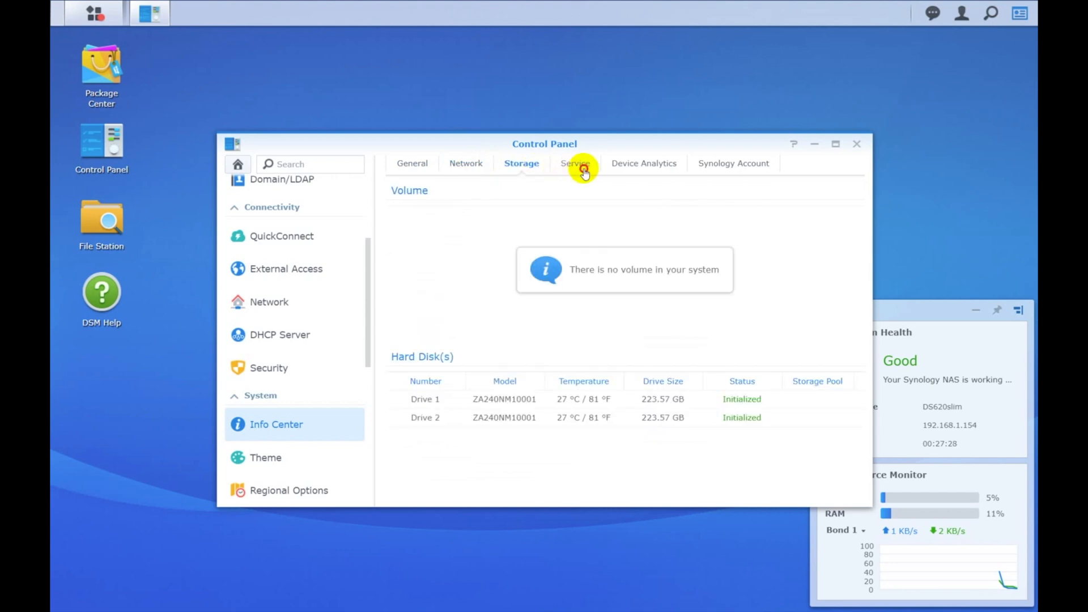
left_click(634, 170)
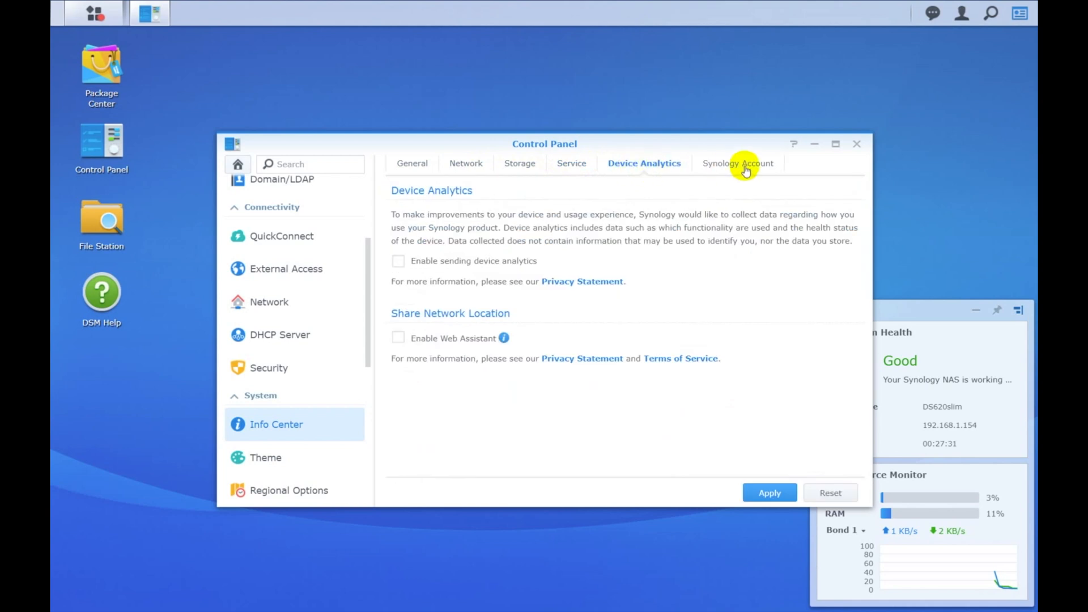
left_click(745, 168)
Look over the Theme, Regional Options, Notification and Task Scheduler settings
left_click(279, 459)
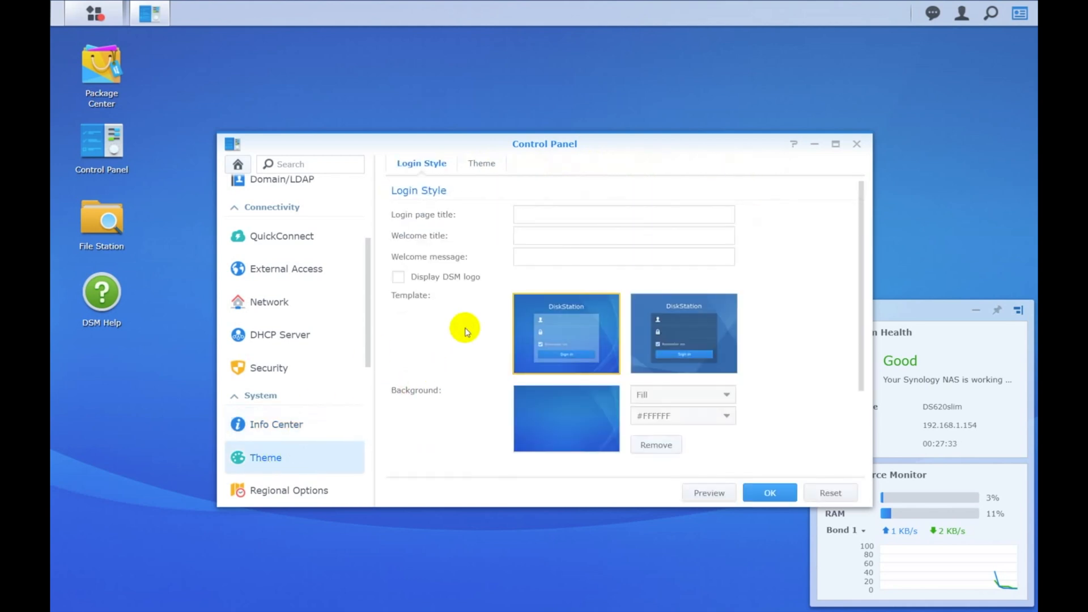
scroll(306, 433, "down", 4)
left_click(287, 243)
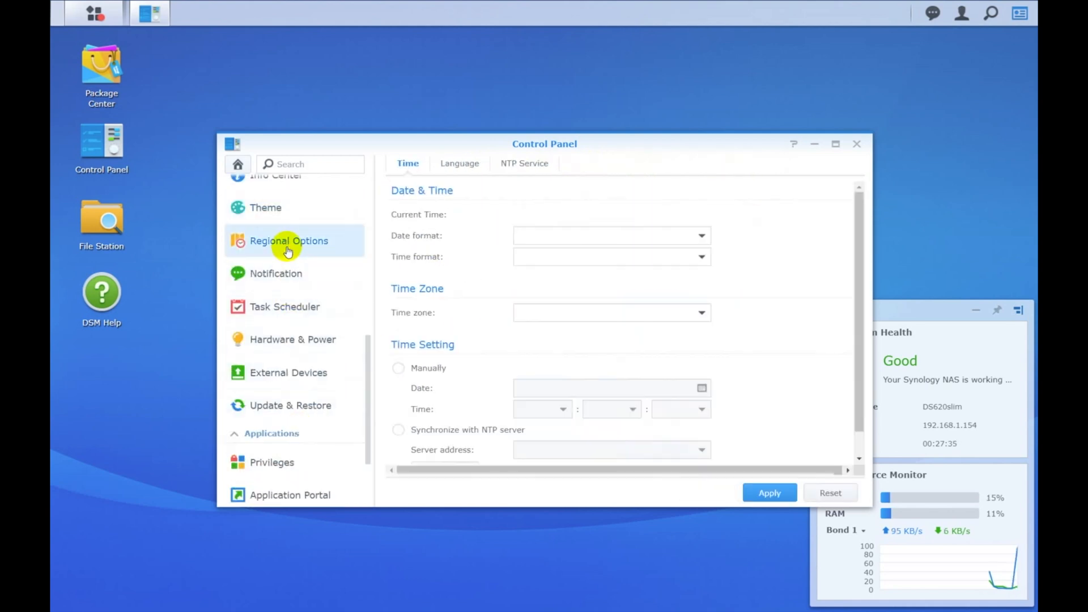
left_click(287, 277)
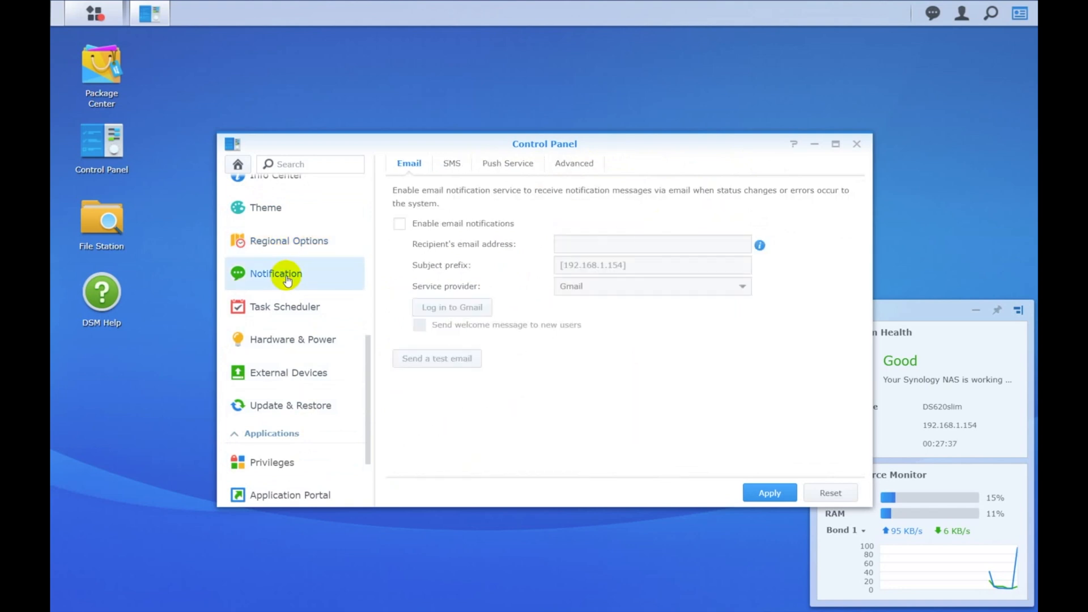
left_click(295, 308)
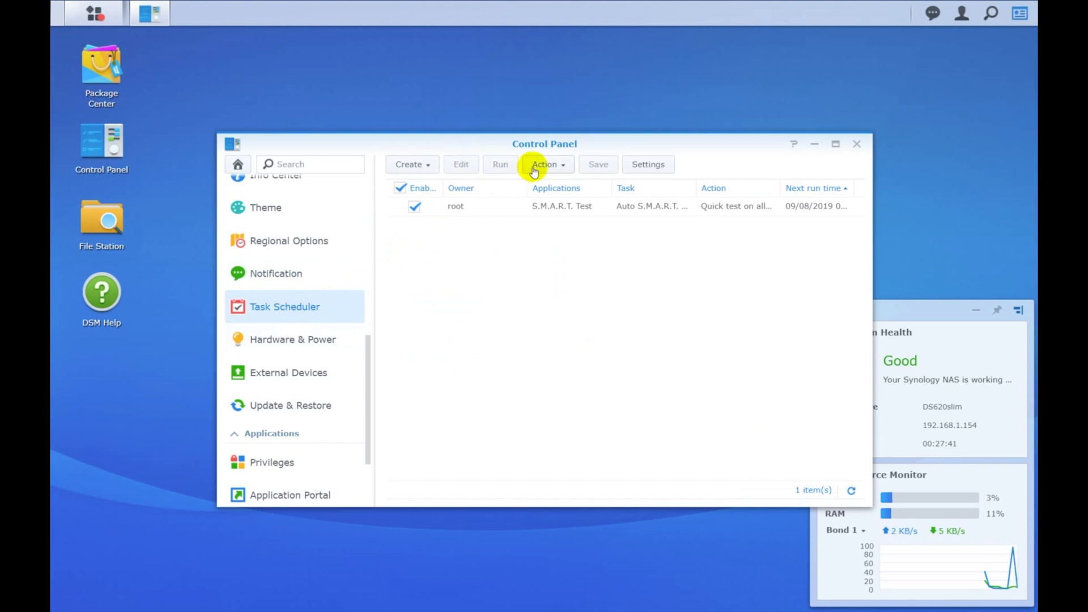
Set the fan speed mode to Cool mode in the Hardware & Power settings and apply the change
left_click(284, 341)
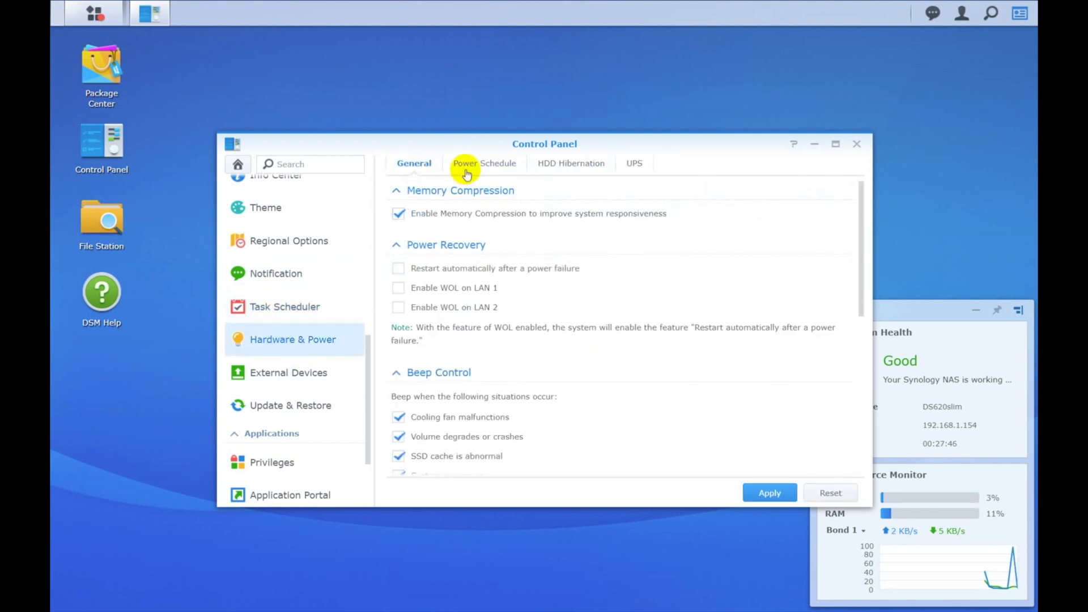
scroll(517, 340, "down", 10)
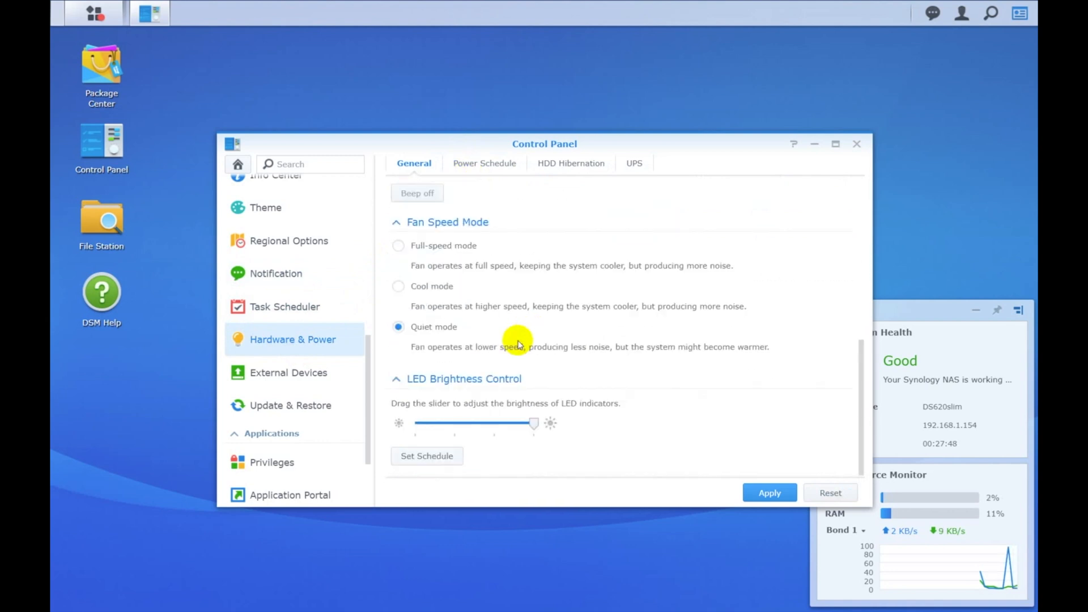
scroll(519, 344, "up", 10)
scroll(517, 342, "down", 10)
left_click(420, 289)
left_click(767, 495)
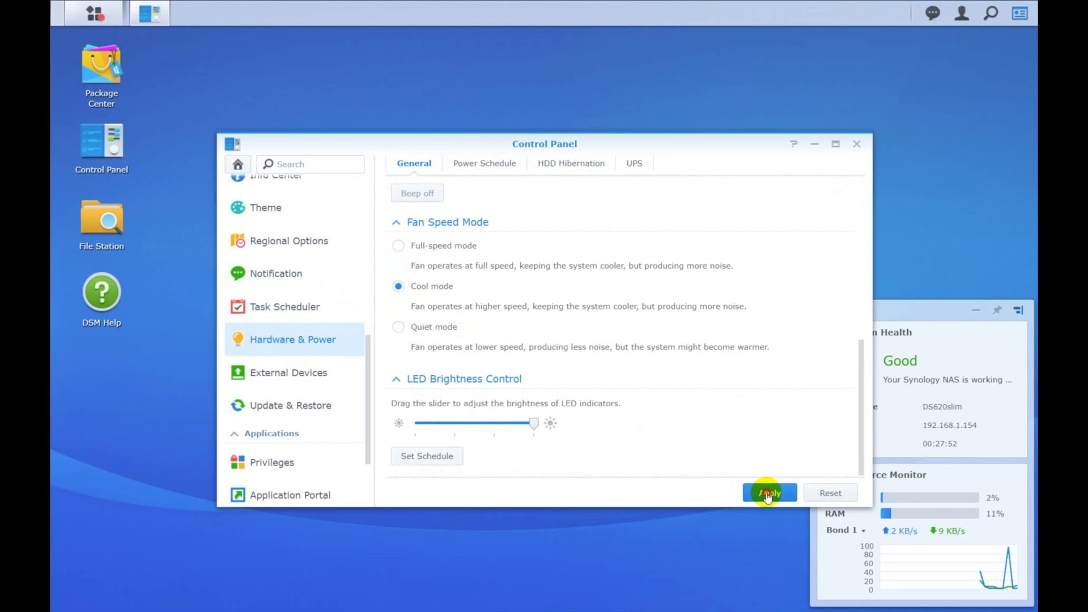
Examine the Power Schedule, HDD Hibernation and UPS settings
left_click(486, 165)
left_click(565, 163)
left_click(641, 170)
Examine the External Devices page and the Update & Restore settings for DSM Update, Configuration Backup and Reset
left_click(286, 373)
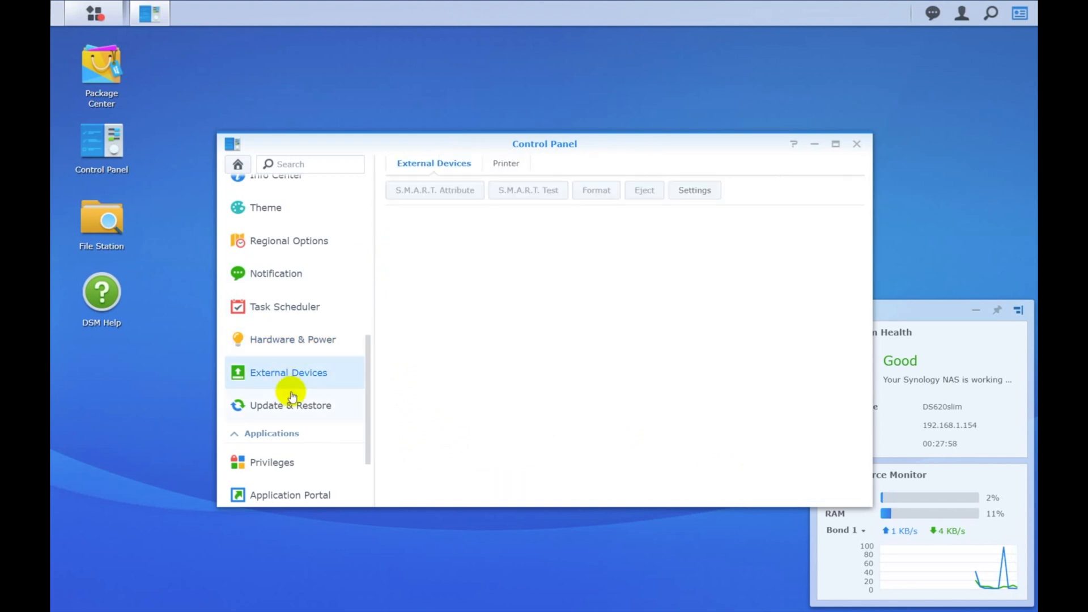
left_click(303, 414)
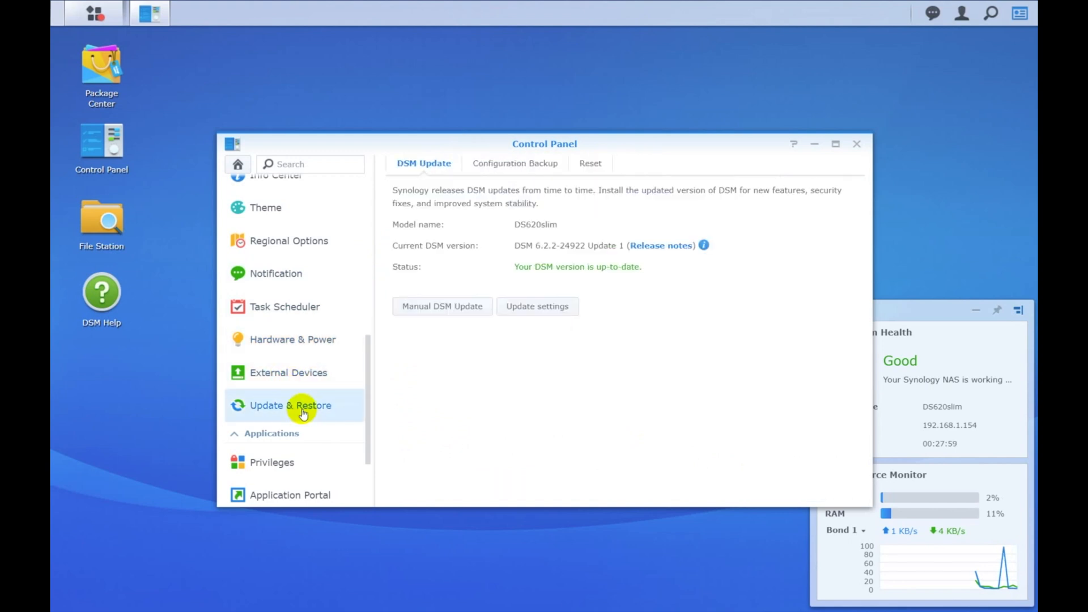
left_click(529, 164)
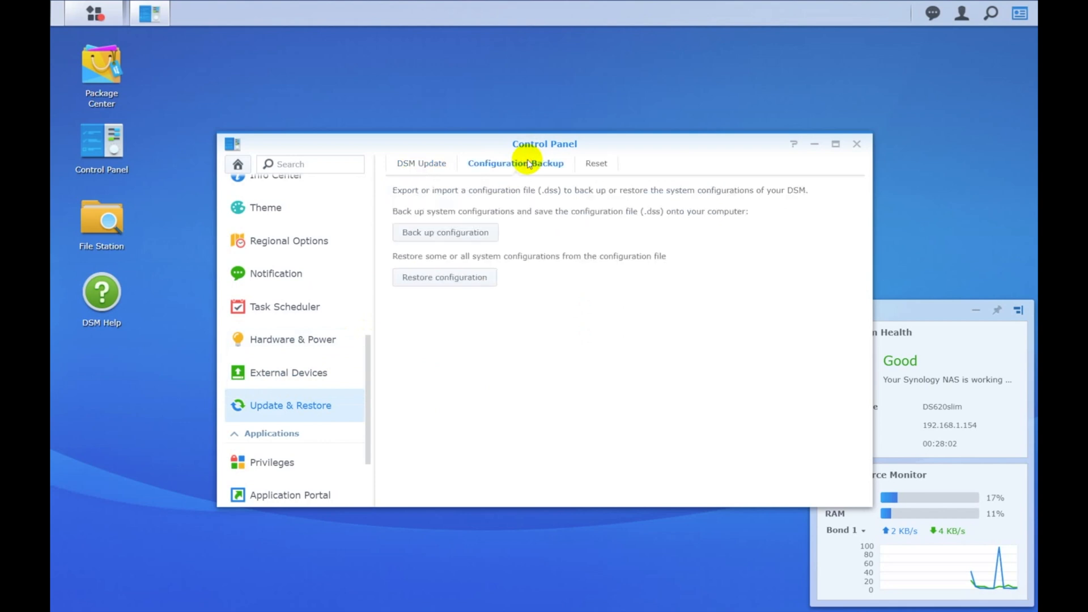
left_click(599, 169)
Look over the Privileges, Application Portal, Indexing Service, Shared Folder Sync and Terminal & SNMP settings
left_click(272, 462)
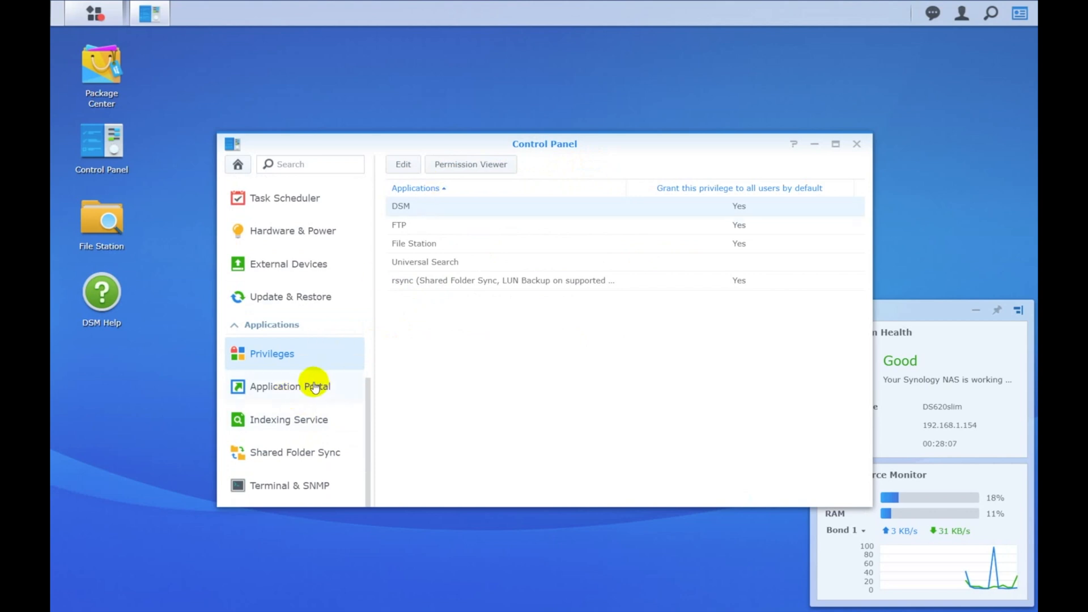
left_click(301, 398)
left_click(290, 420)
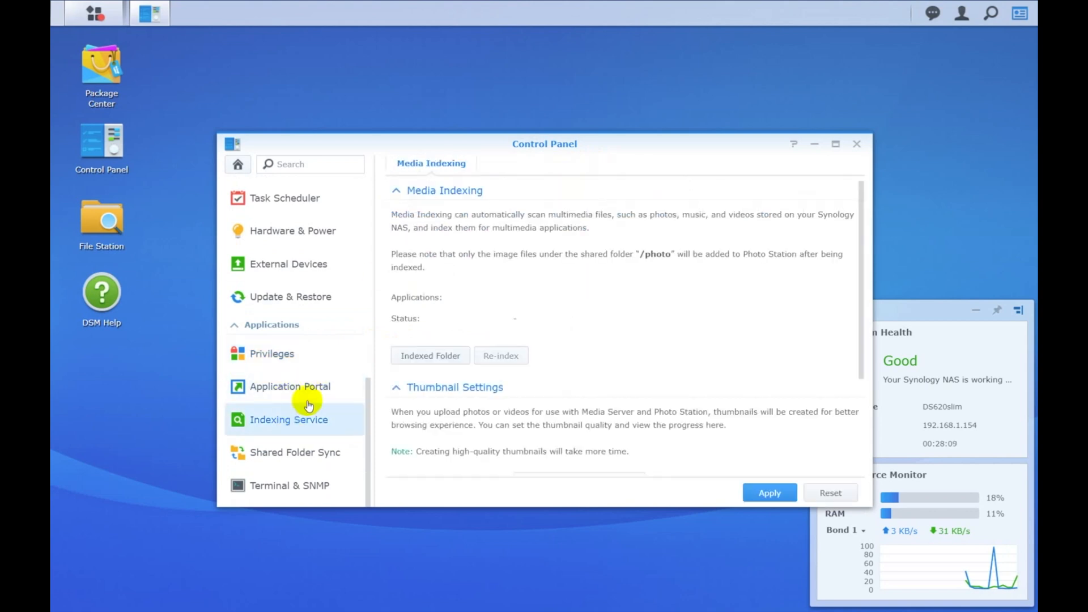
left_click(285, 451)
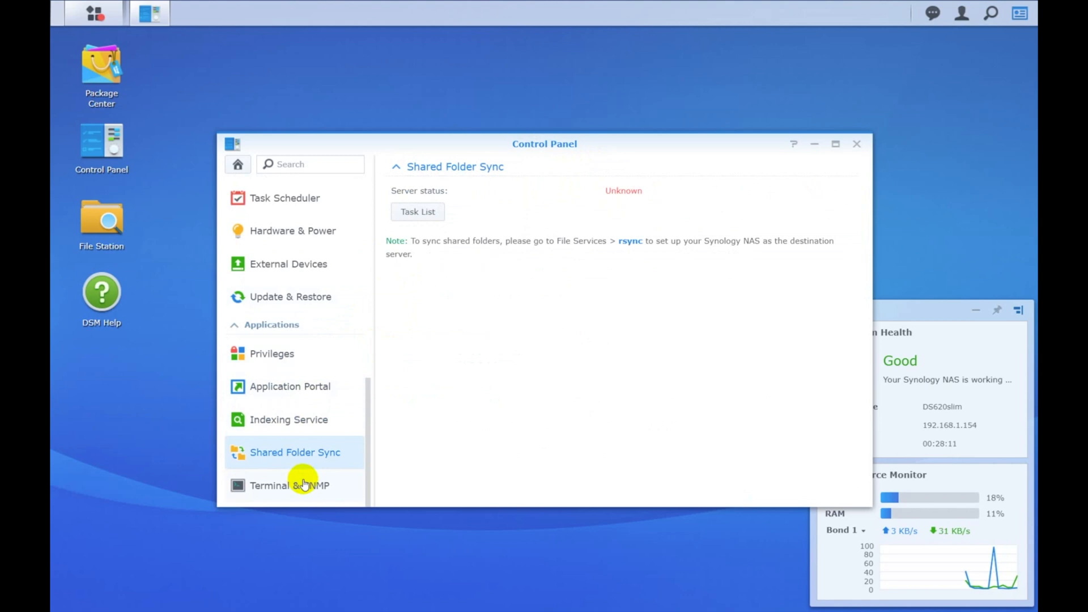
left_click(308, 486)
scroll(304, 379, "up", 10)
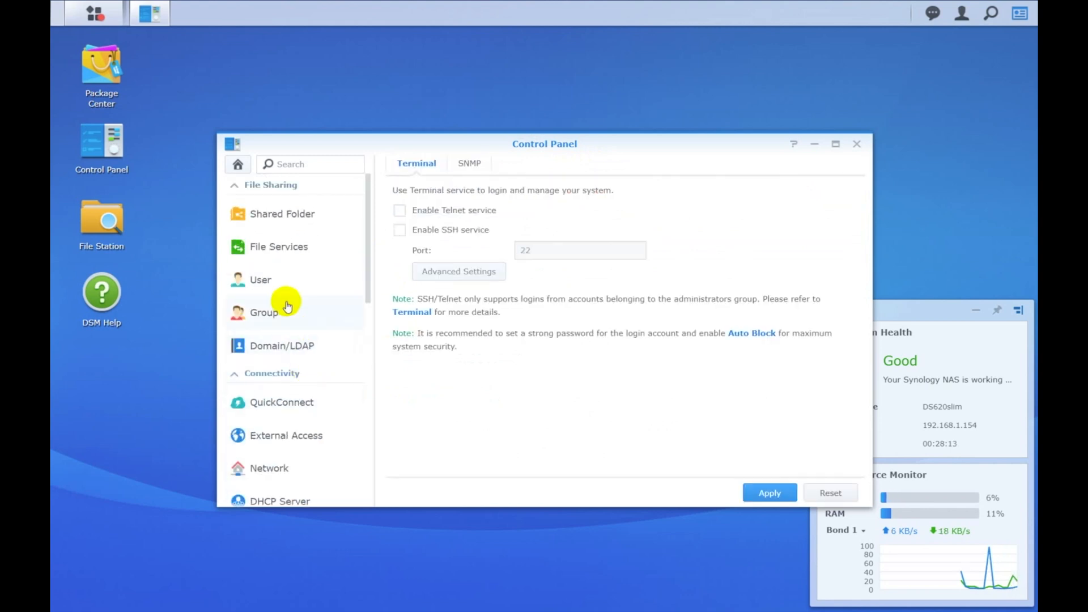
Close the Control Panel and view the installed applications in the main menu
left_click(856, 144)
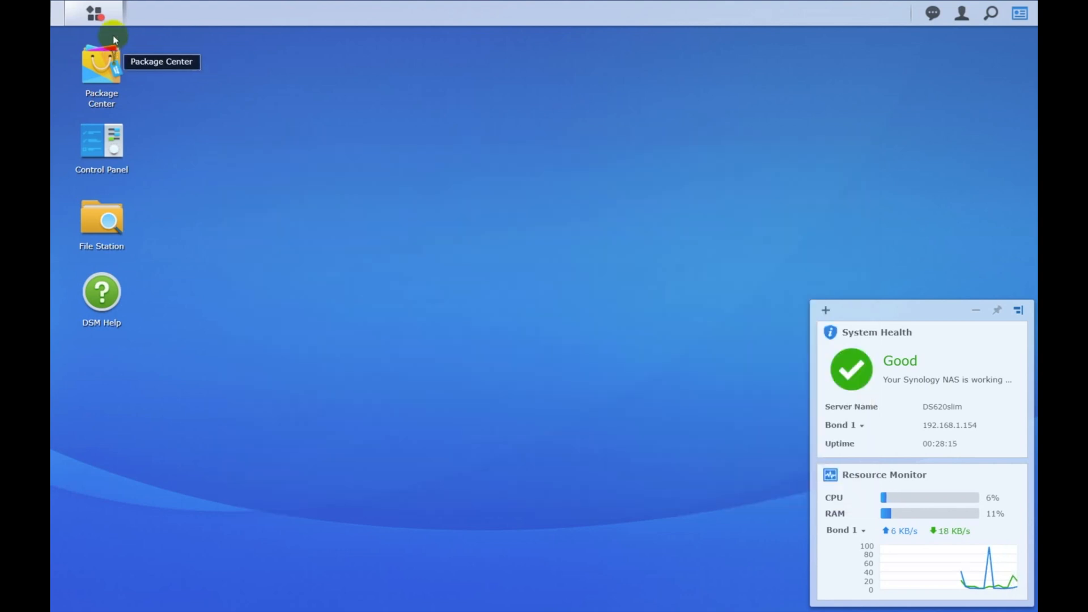
left_click(94, 13)
left_click(368, 299)
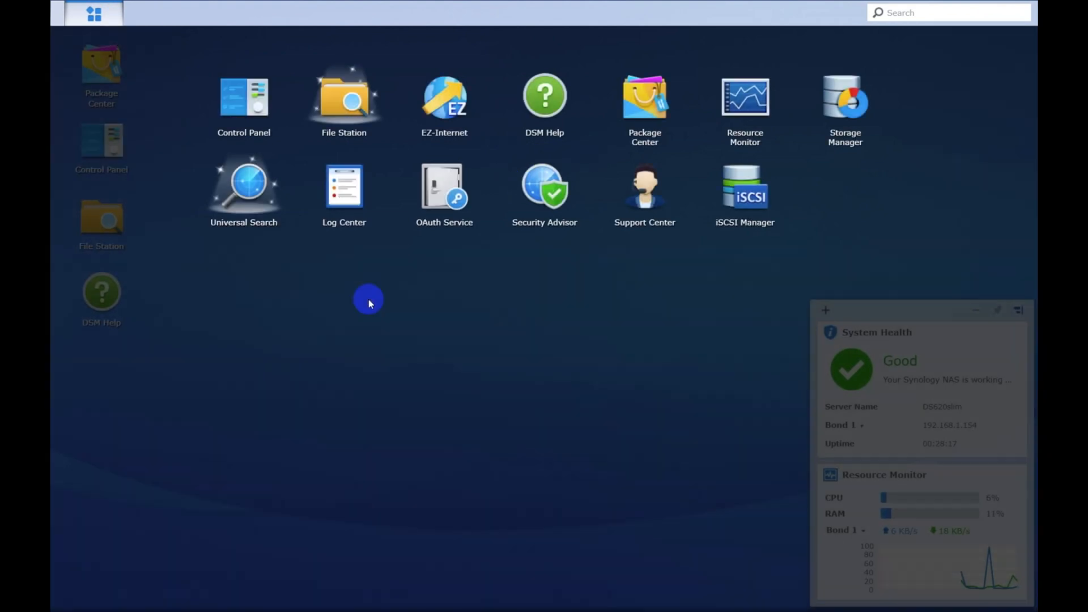
Add a Storage Manager shortcut to the desktop and open Storage Manager clear of the widgets
left_click_drag(838, 110, 116, 387)
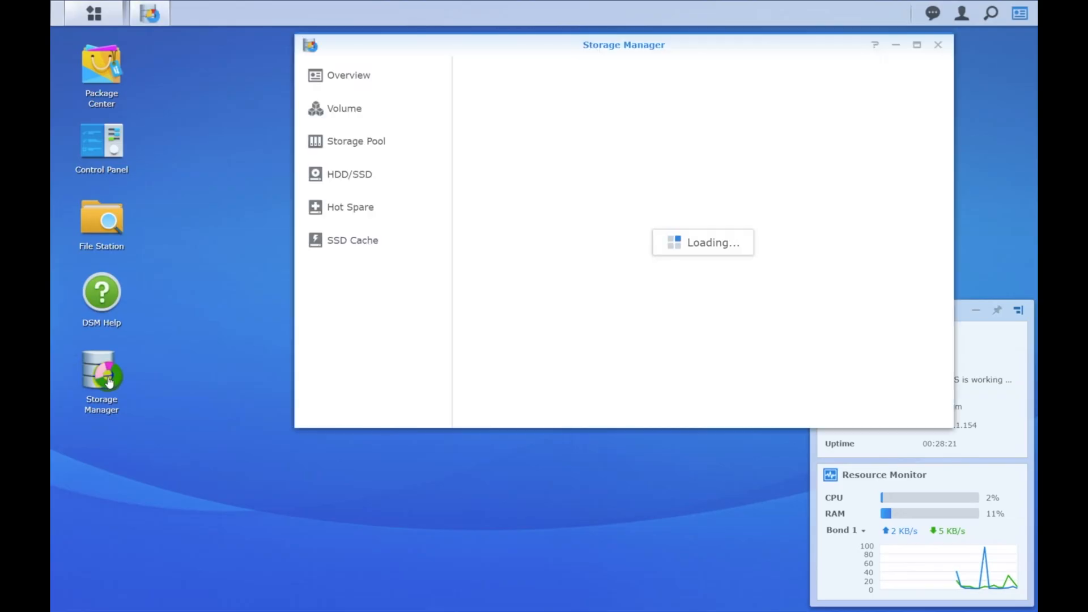
left_click_drag(687, 39, 573, 53)
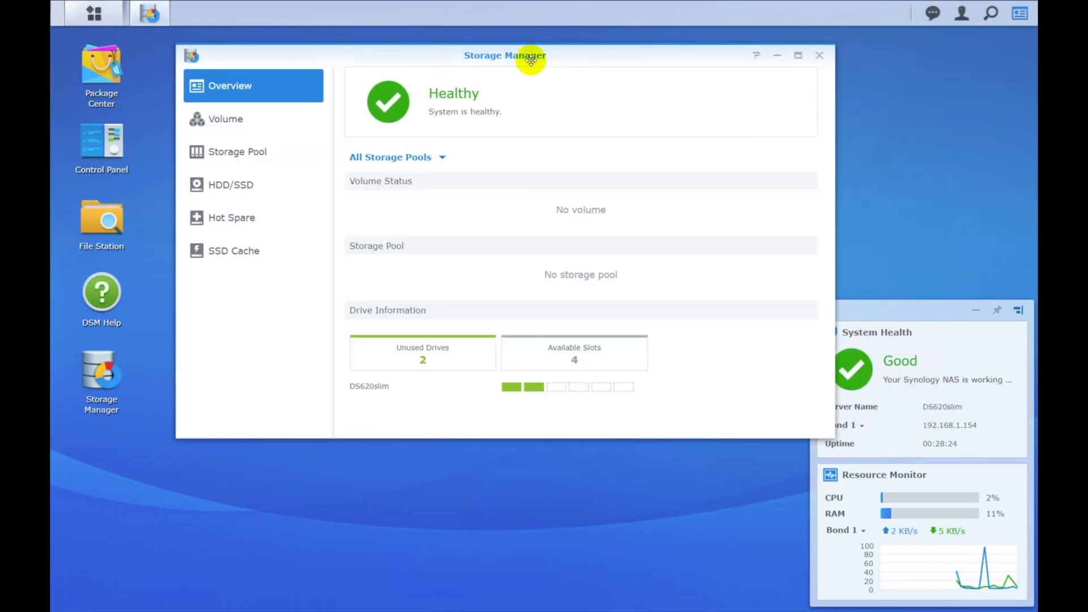
Start creating a volume in Custom mode on a new storage pool of the Better performance type
left_click(225, 120)
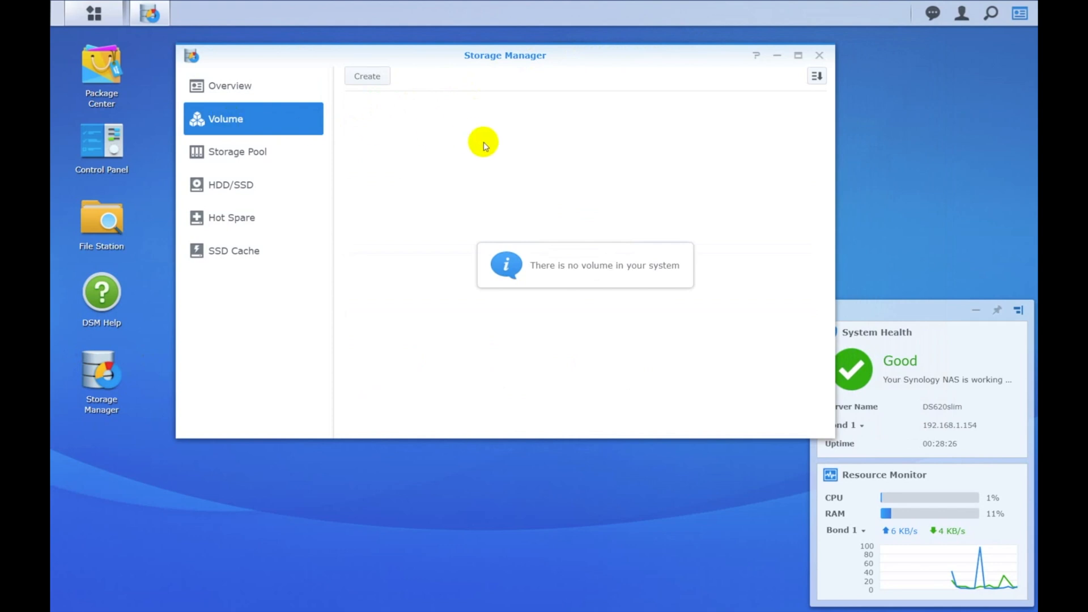
left_click(374, 76)
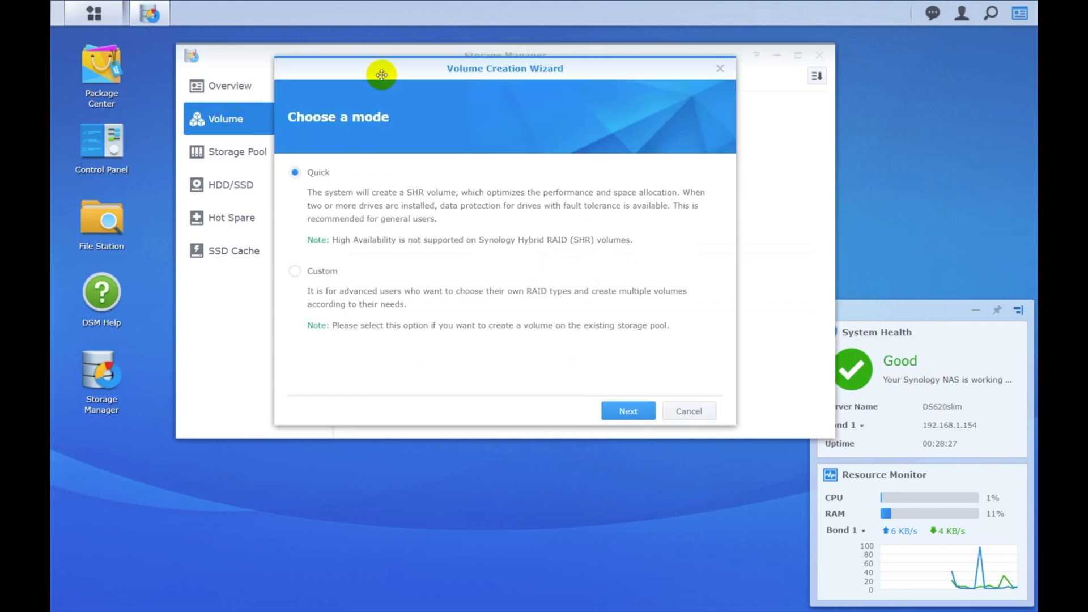
left_click(295, 272)
left_click(639, 423)
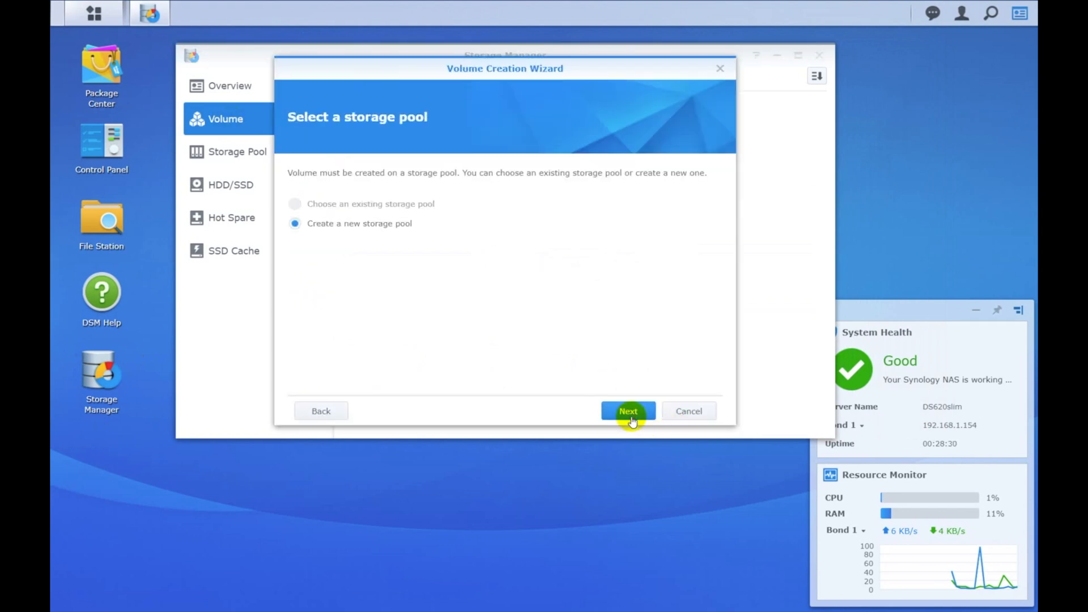
left_click(629, 411)
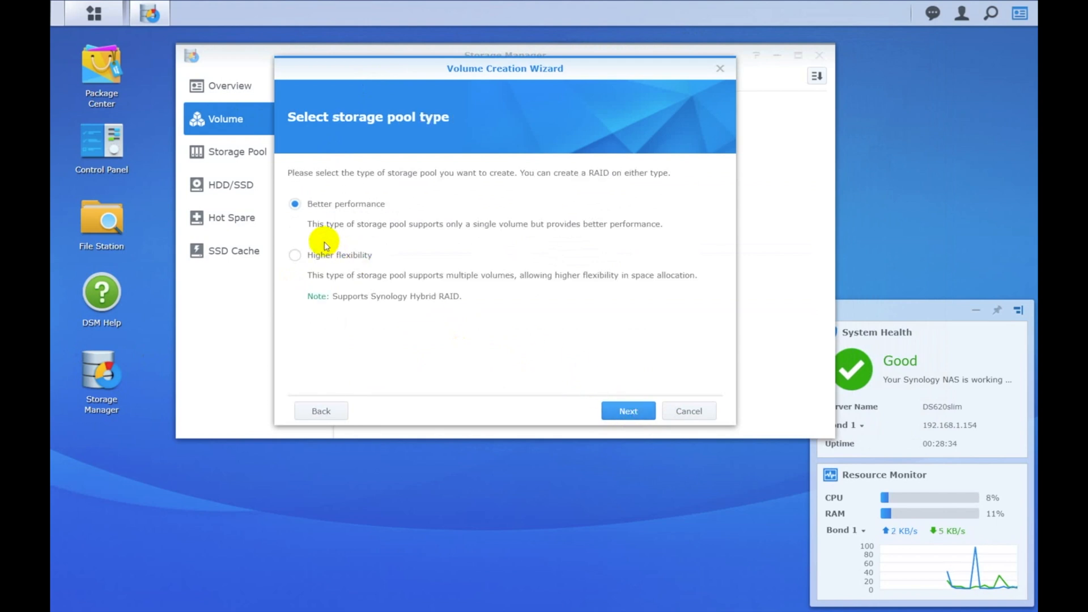
left_click(626, 409)
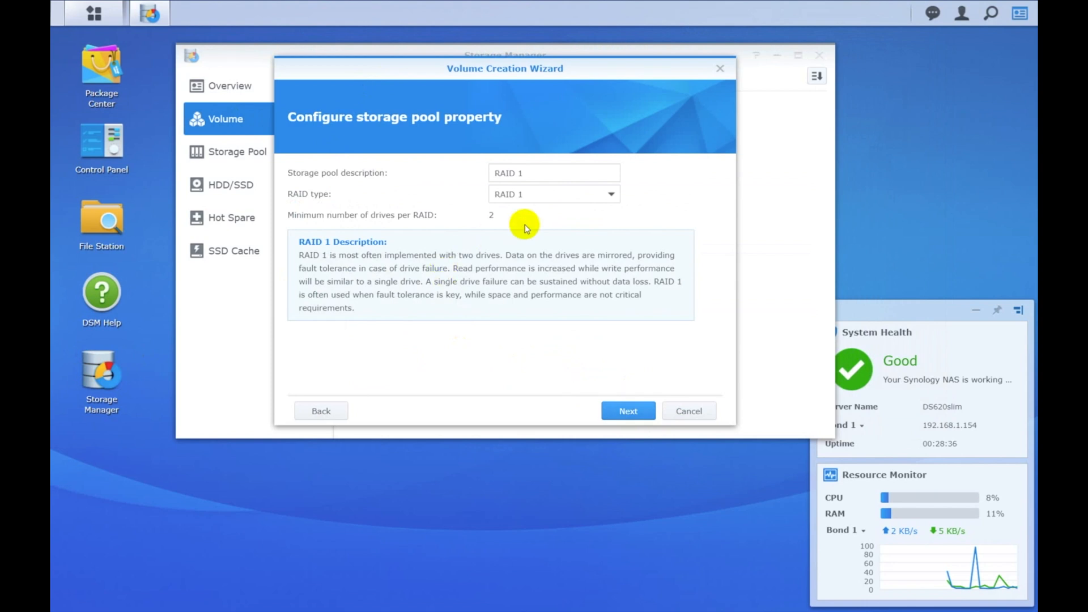
Set the storage pool's RAID type to RAID 0 using Drive 1 and Drive 2, and accept erasing their data
left_click(612, 197)
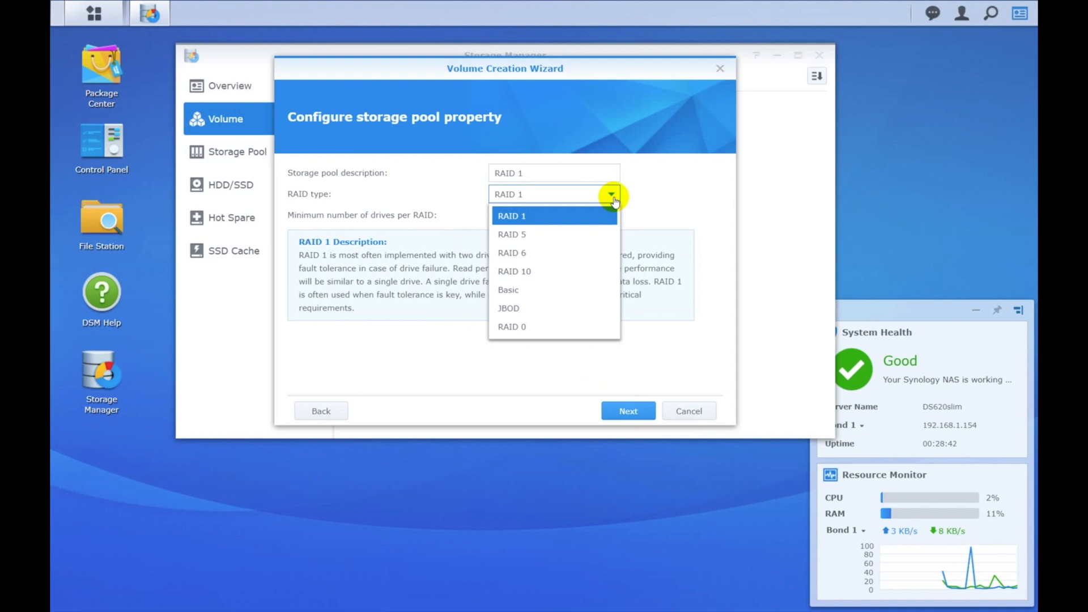
left_click(533, 329)
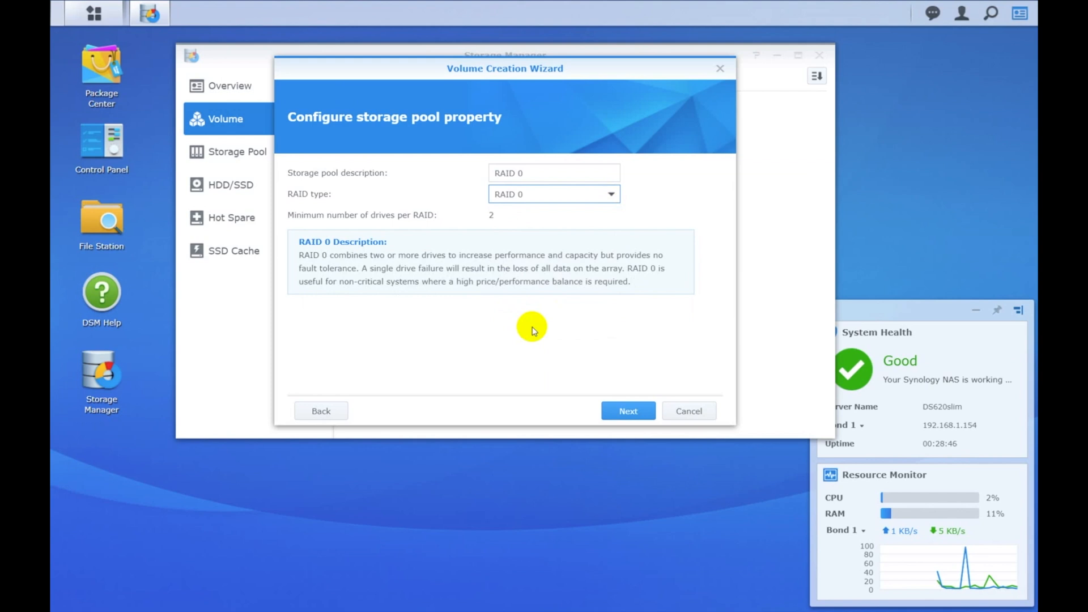
left_click(629, 413)
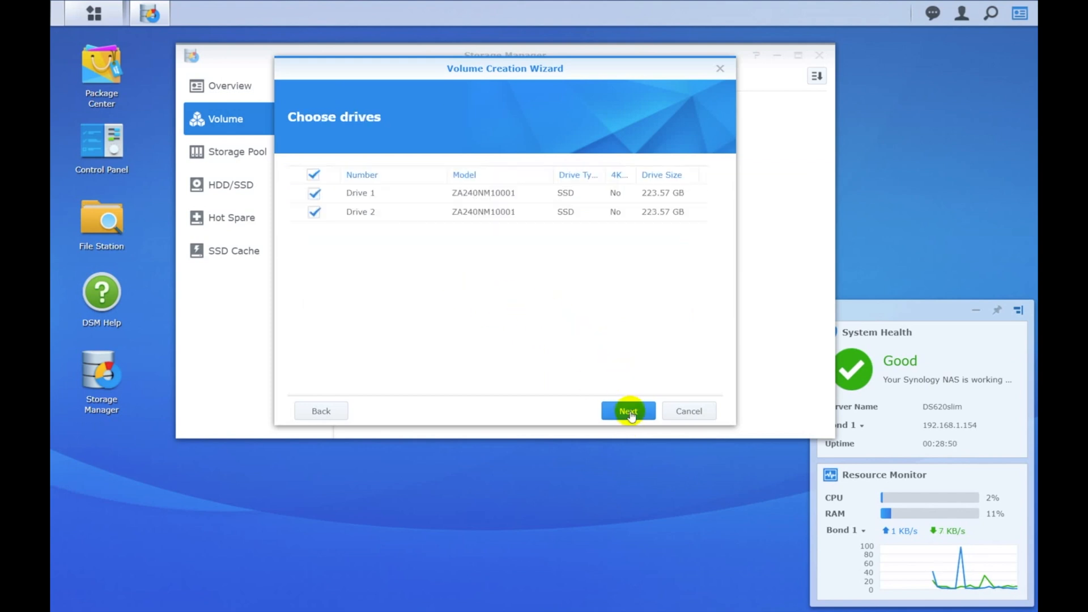
left_click(629, 412)
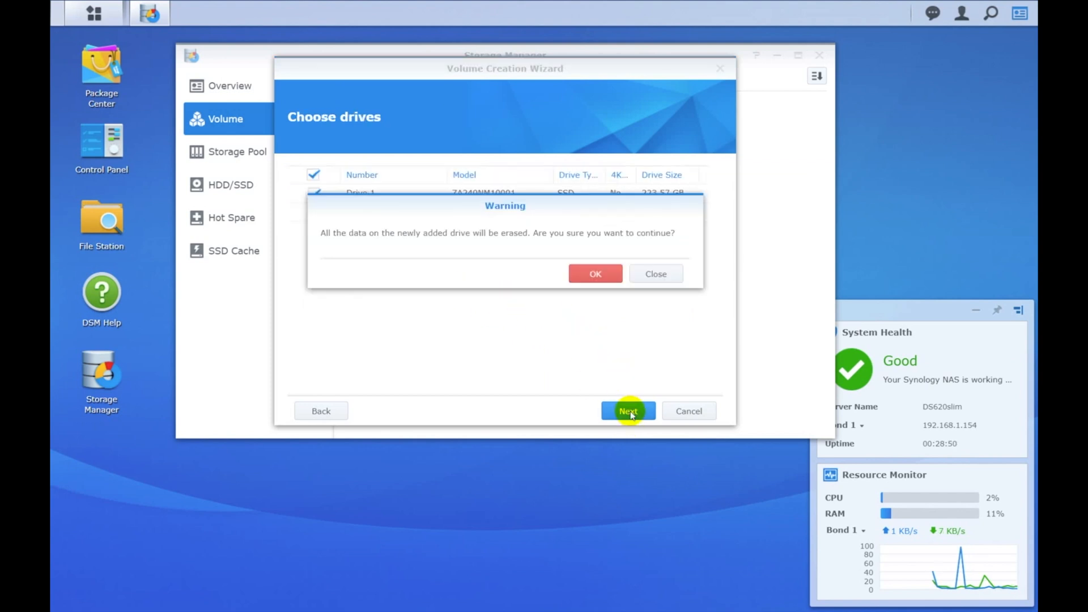
left_click(595, 274)
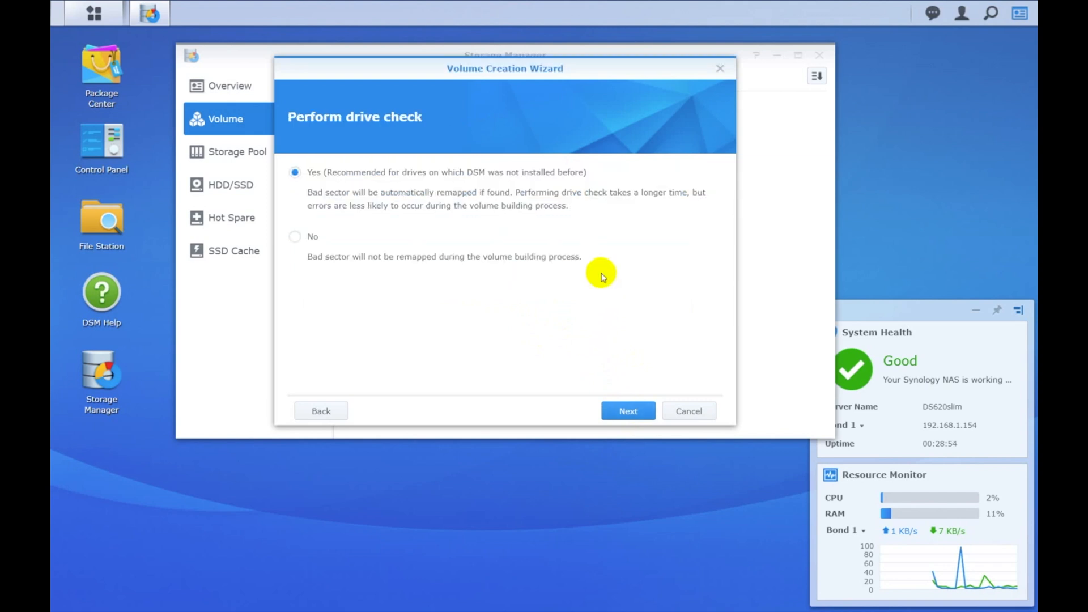
Skip the drive check, choose the ext4 file system with the full allocated capacity, and apply the volume creation
left_click(295, 235)
left_click(625, 412)
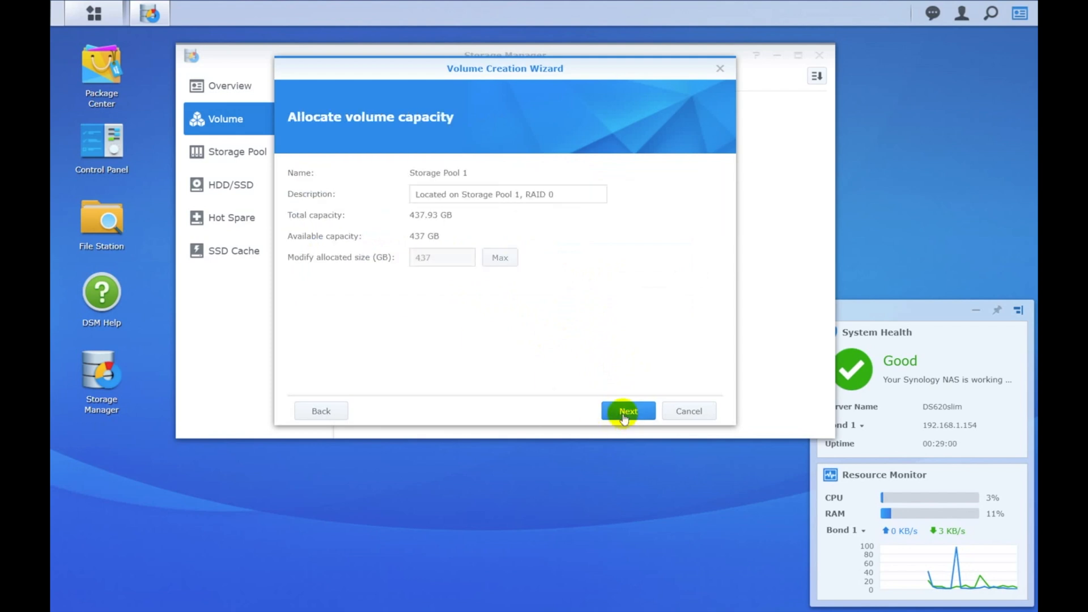
left_click(625, 417)
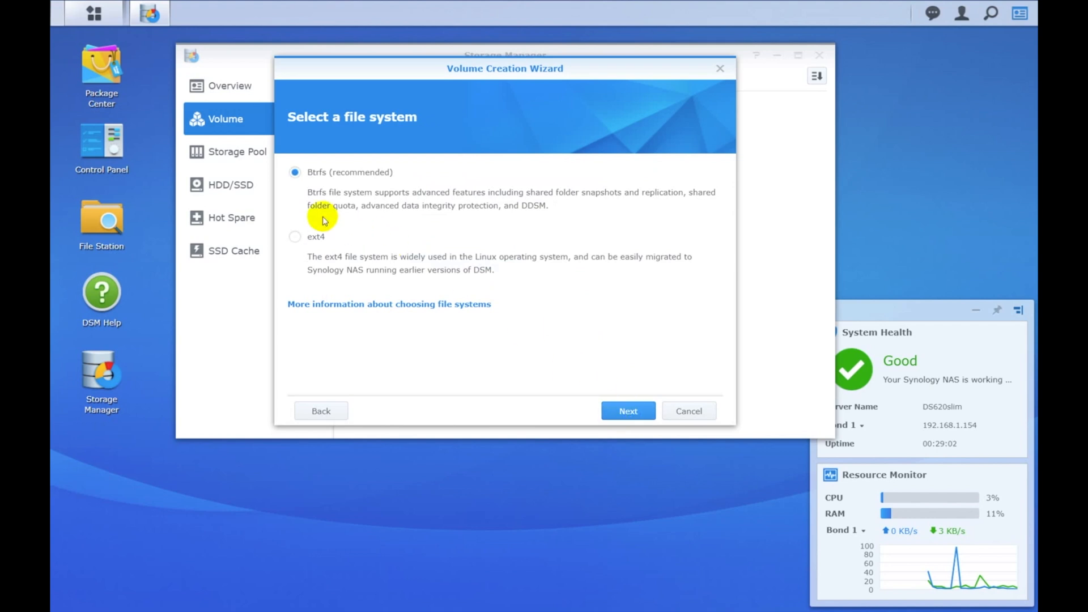
left_click(295, 236)
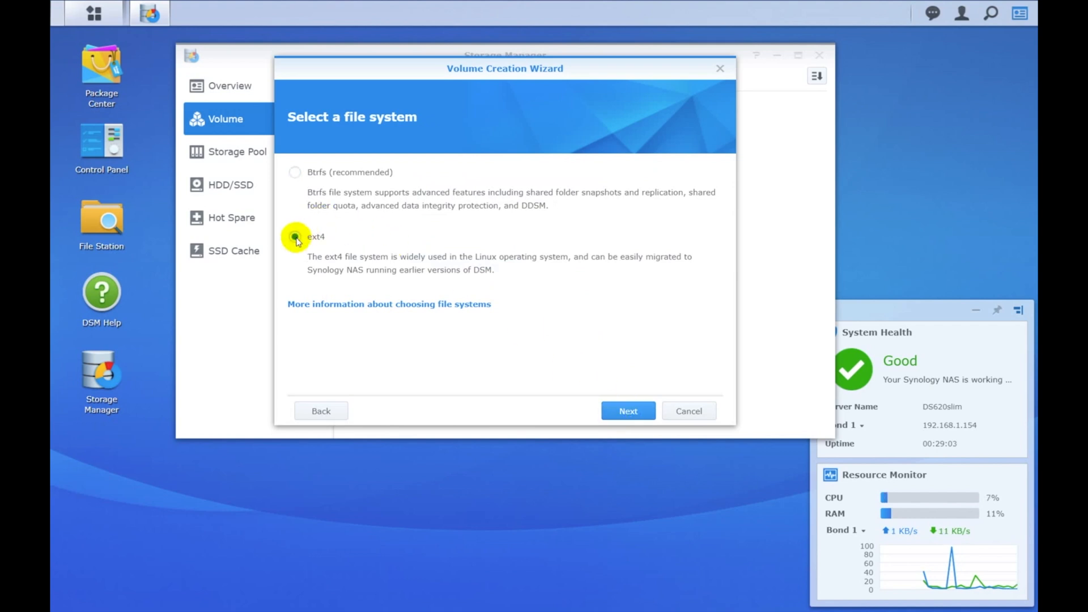
left_click(639, 414)
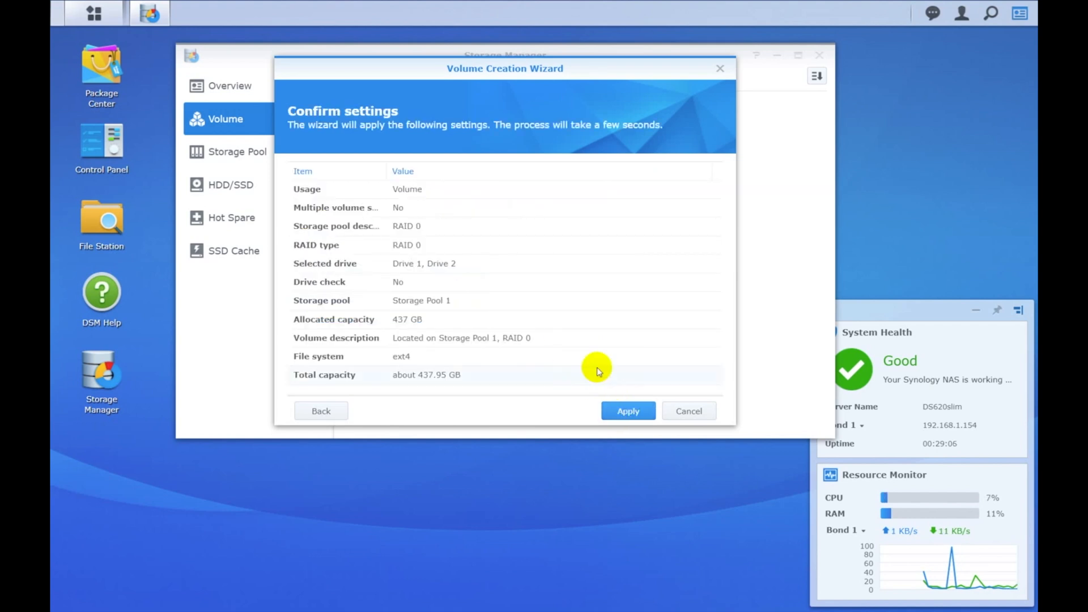
left_click(635, 419)
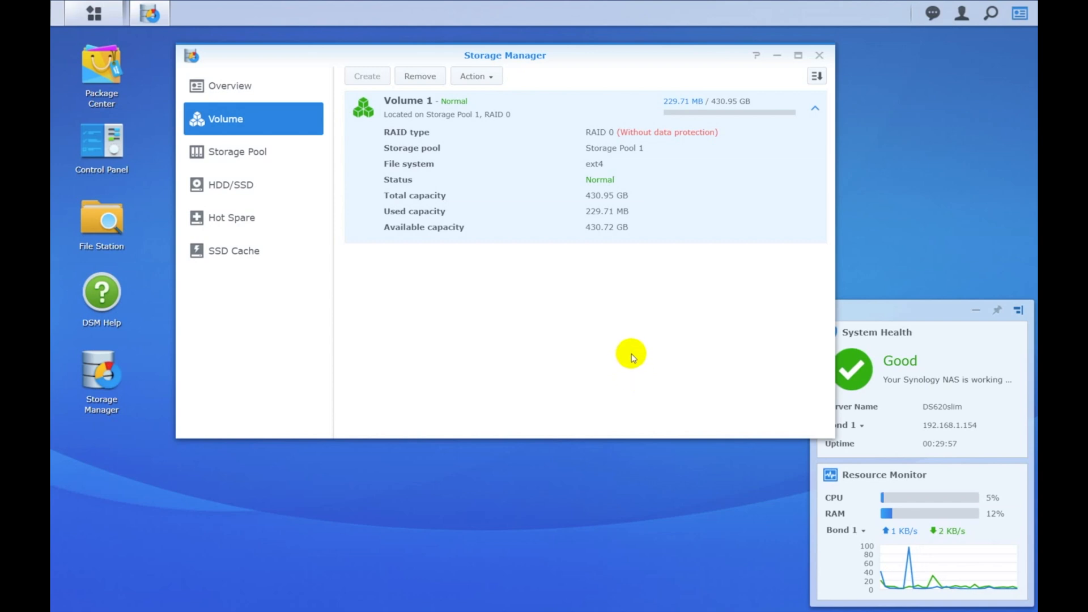
Close Storage Manager, restart the NAS and sign back in with Stay signed in enabled
left_click(820, 56)
left_click(963, 16)
left_click(969, 90)
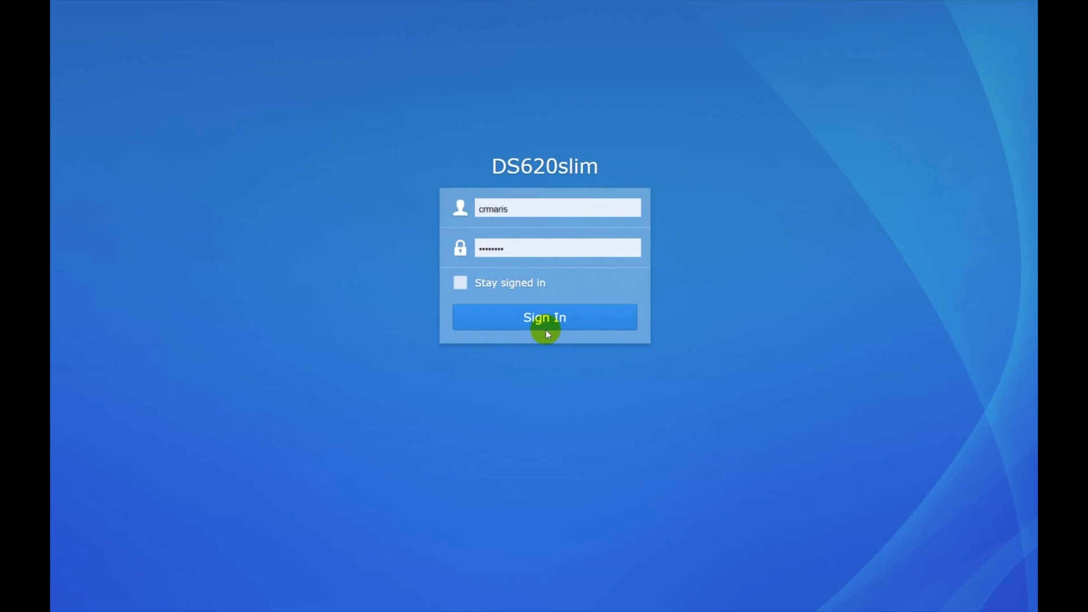
left_click(461, 282)
left_click(528, 319)
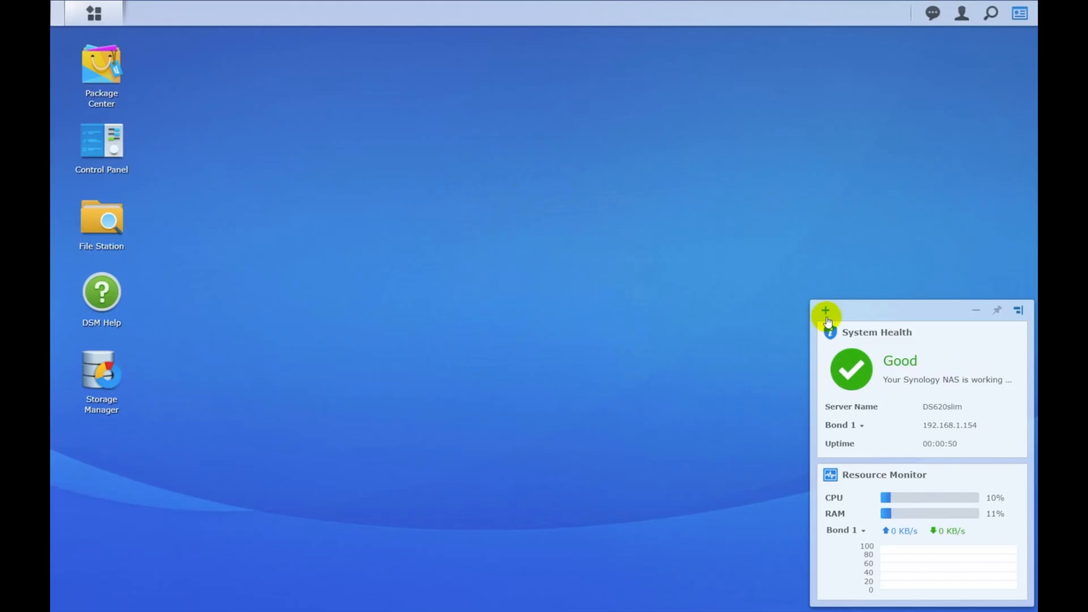
Add the Storage widget to the desktop widget panel and enlarge the panel to fit all three widgets
left_click(825, 310)
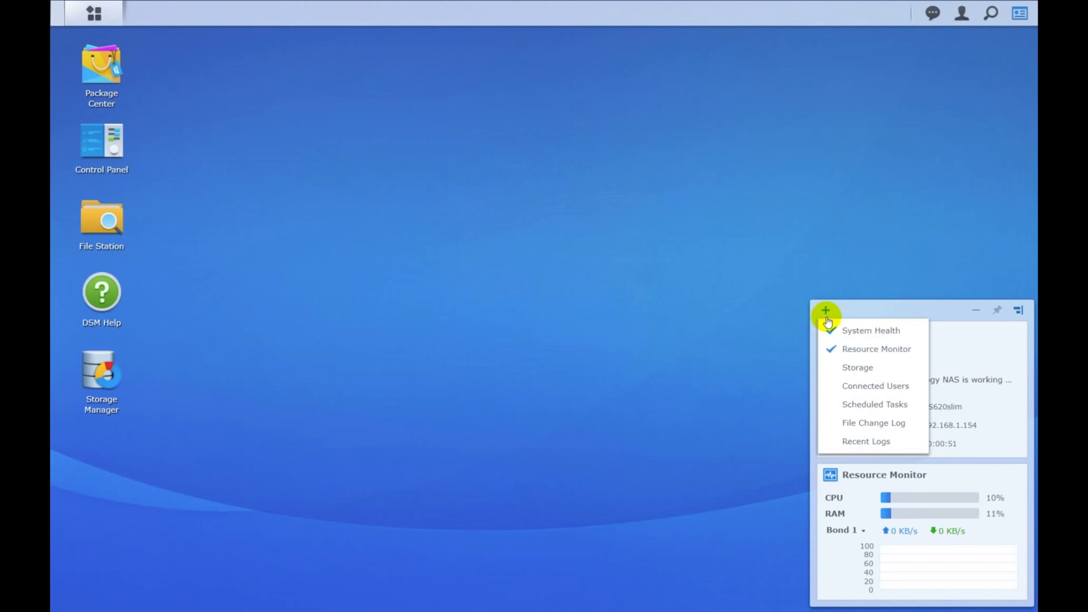
left_click(850, 367)
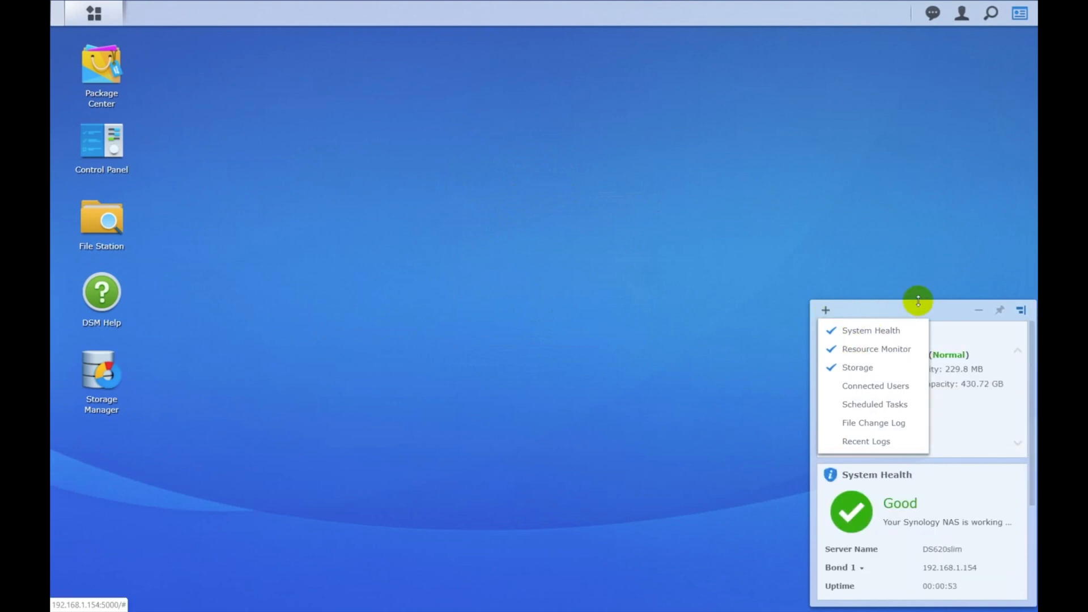
left_click_drag(921, 301, 926, 158)
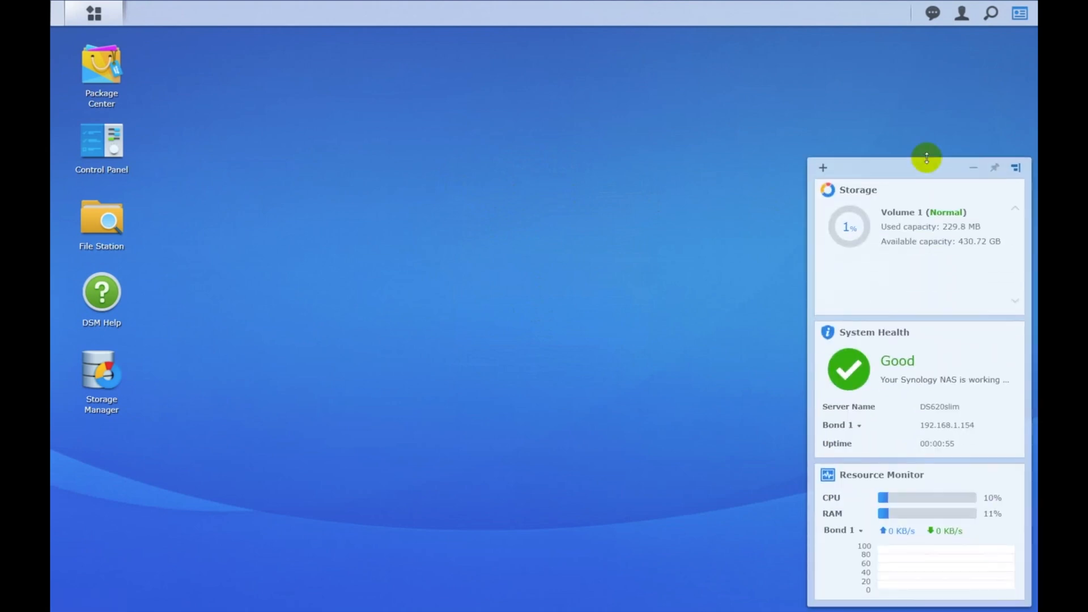
Open Resource Monitor and examine the CPU, Memory, Network, Disk, Volume and iSCSI performance views
left_click(94, 14)
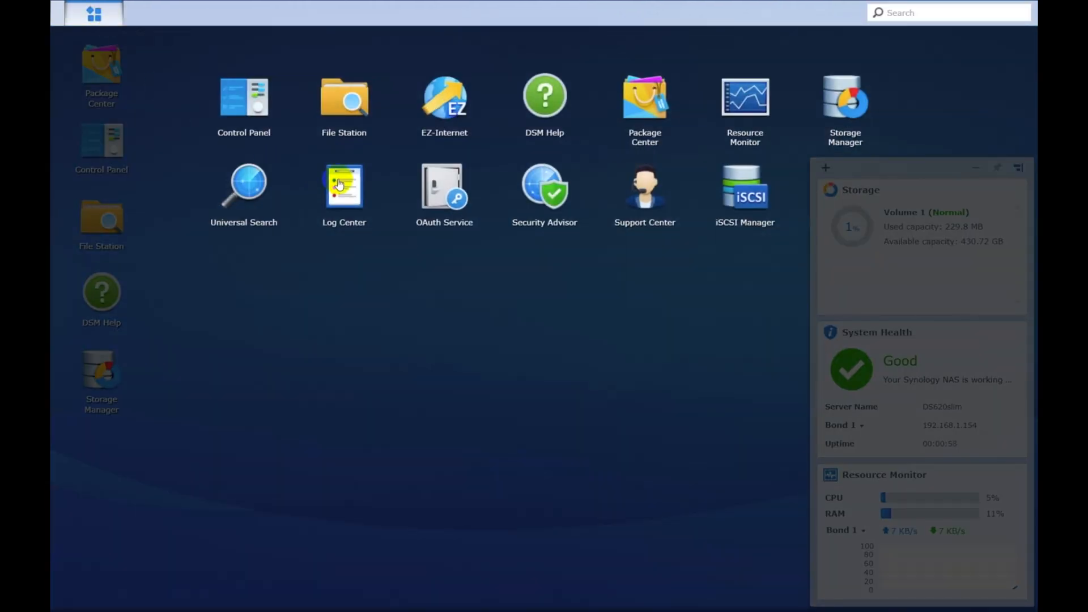
left_click(755, 100)
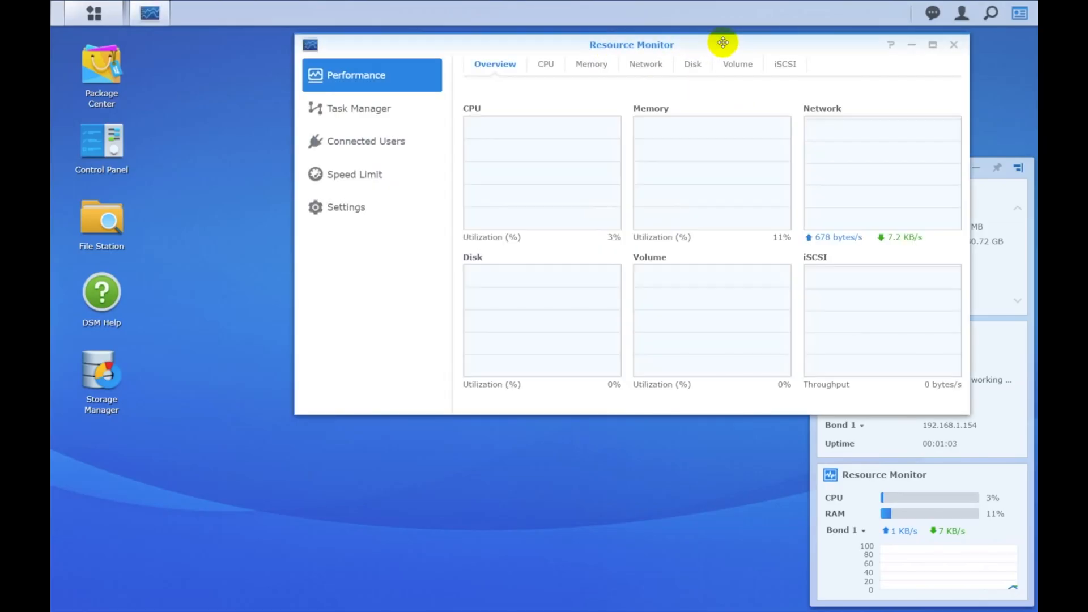
left_click_drag(713, 43, 600, 65)
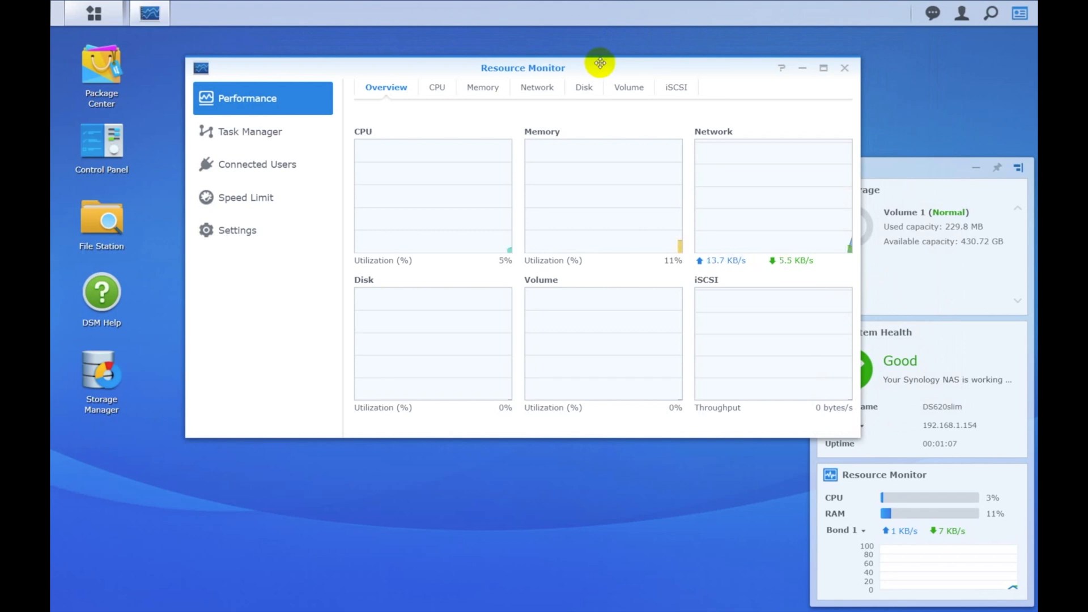
left_click_drag(622, 65, 585, 63)
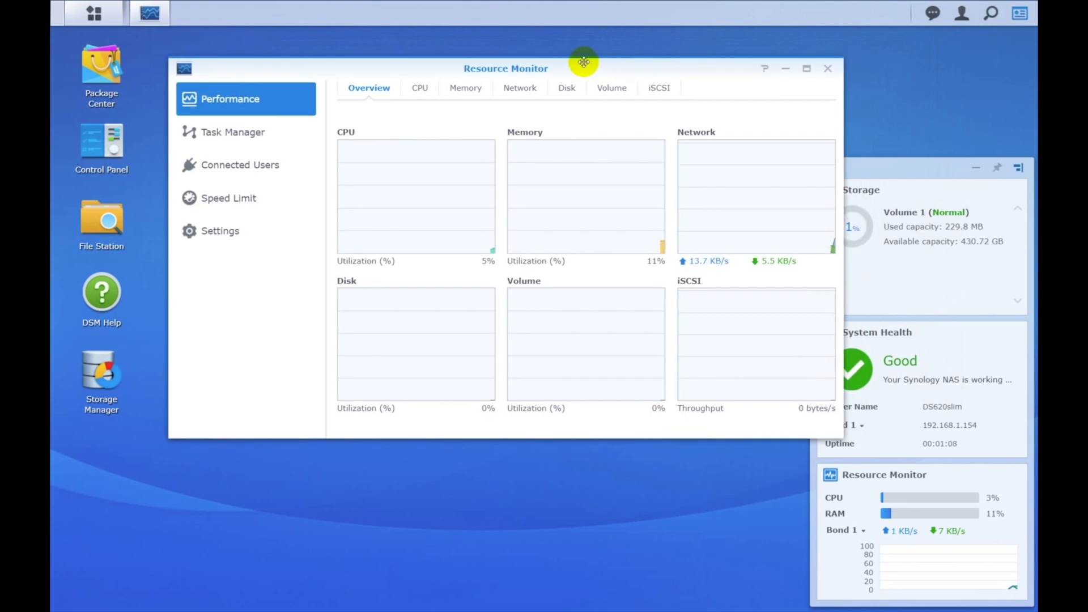
left_click(411, 93)
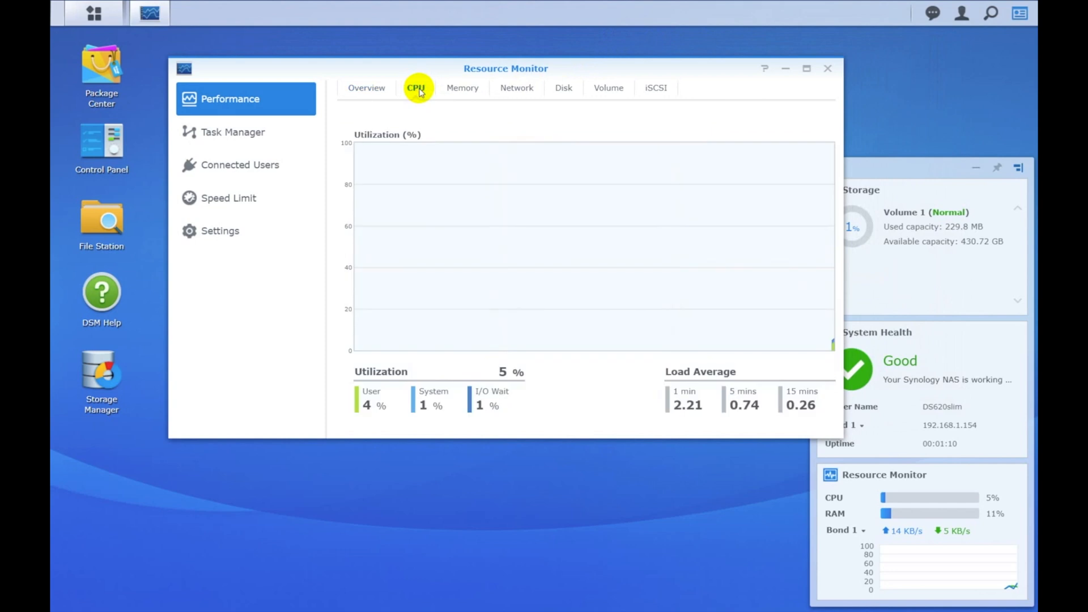
left_click(463, 94)
left_click(519, 91)
left_click(565, 91)
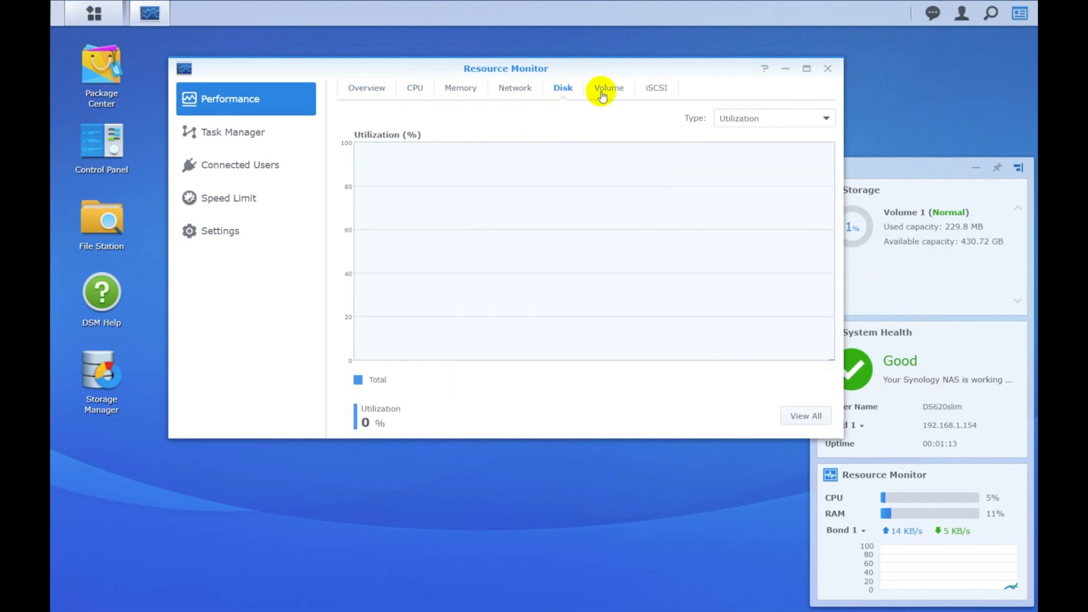
left_click(608, 92)
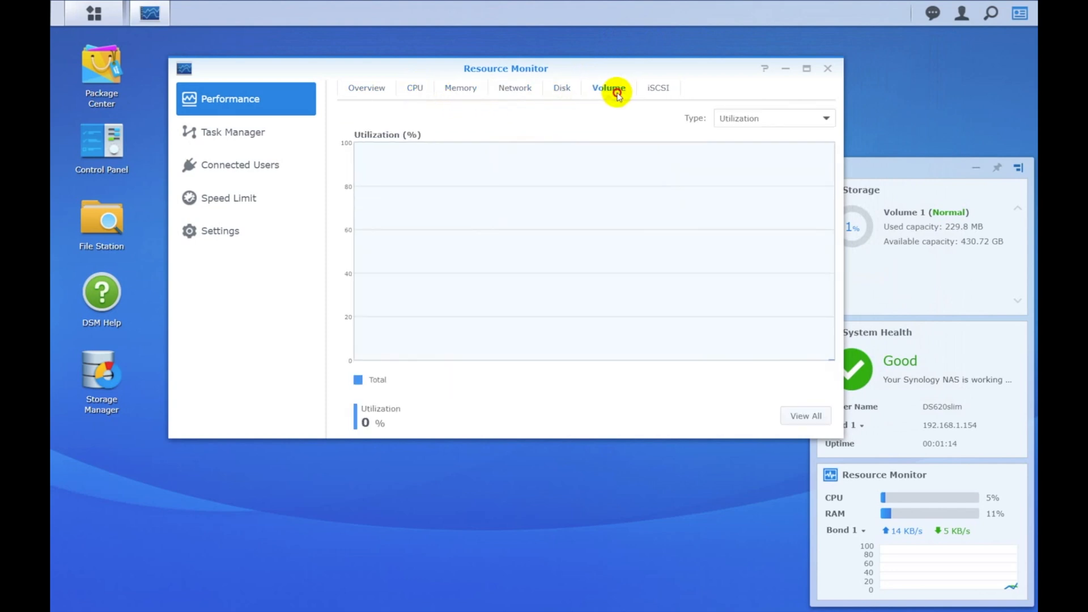
left_click(658, 95)
Look over Resource Monitor's Task Manager services and processes, Connected Users, Speed Limit and Settings, and close it
left_click(221, 133)
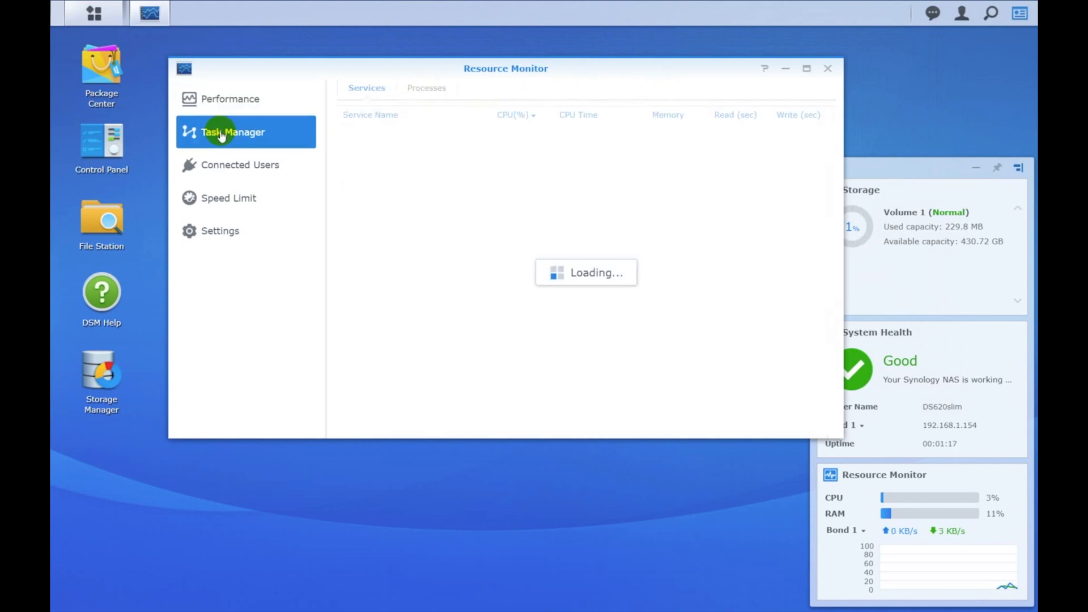
left_click(431, 91)
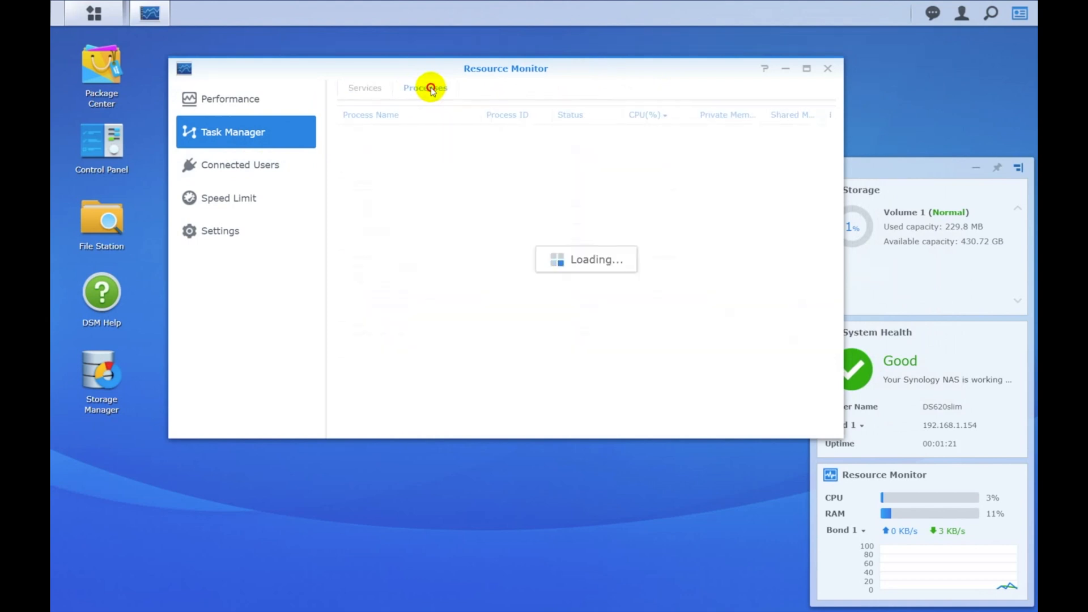
left_click(372, 92)
left_click(218, 165)
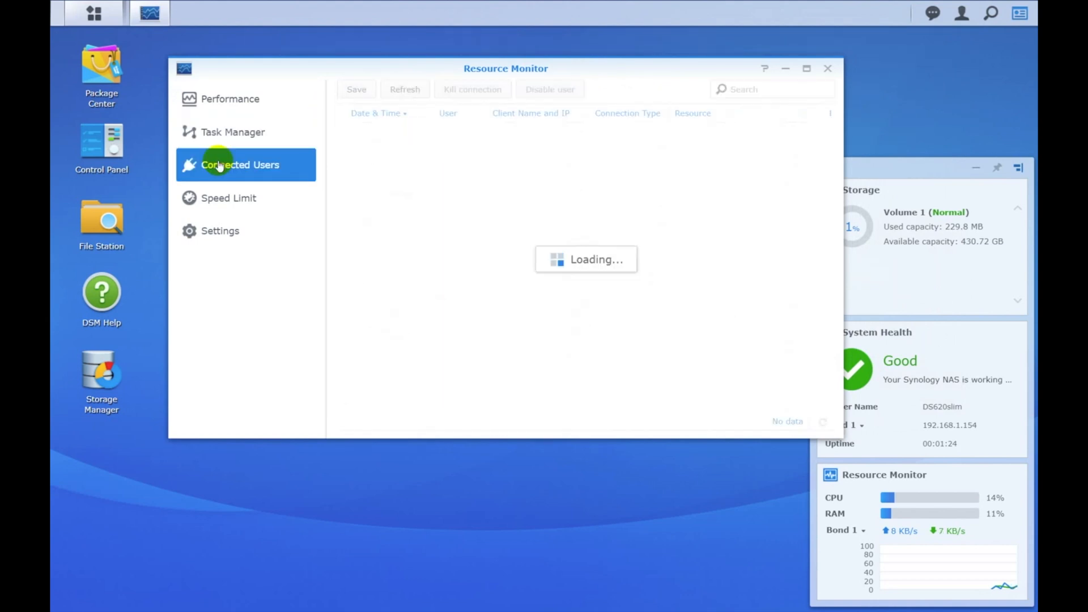
left_click(232, 204)
left_click(235, 236)
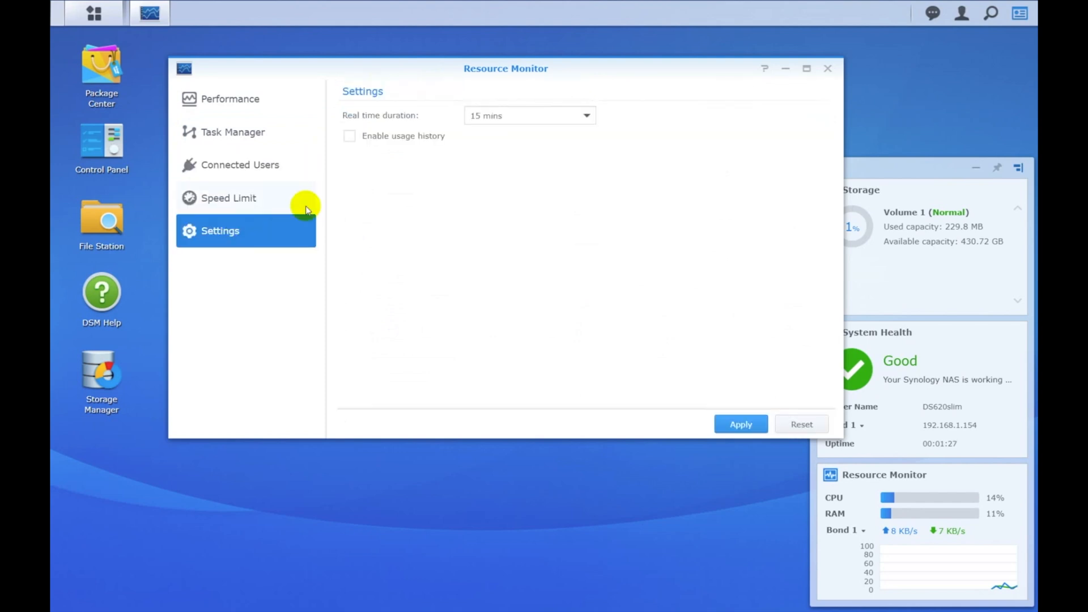
left_click(827, 69)
Open Universal Search to view its file and application search categories
left_click(93, 13)
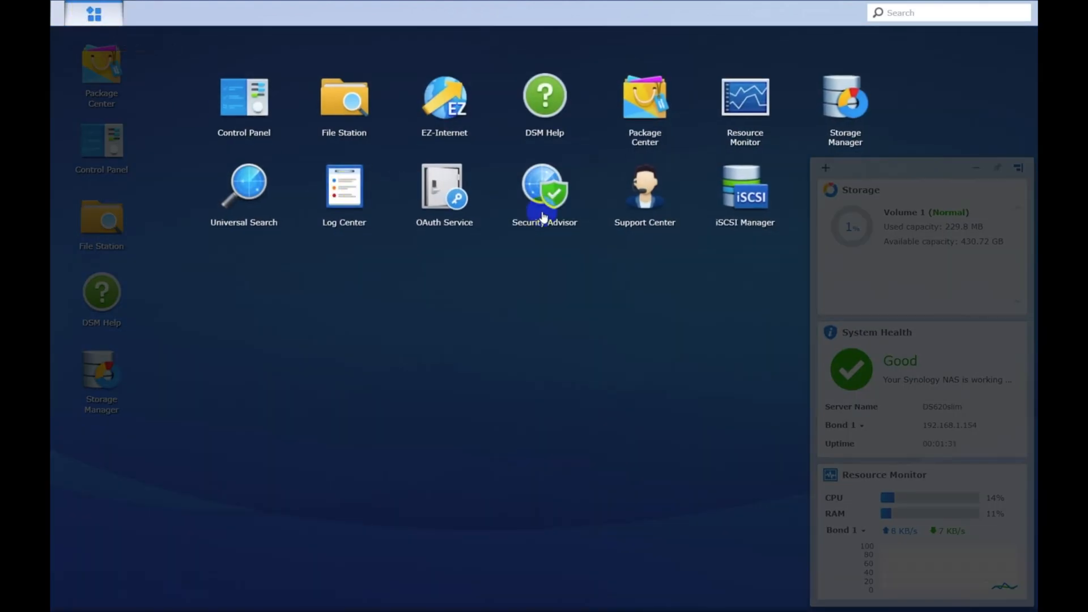
left_click(260, 185)
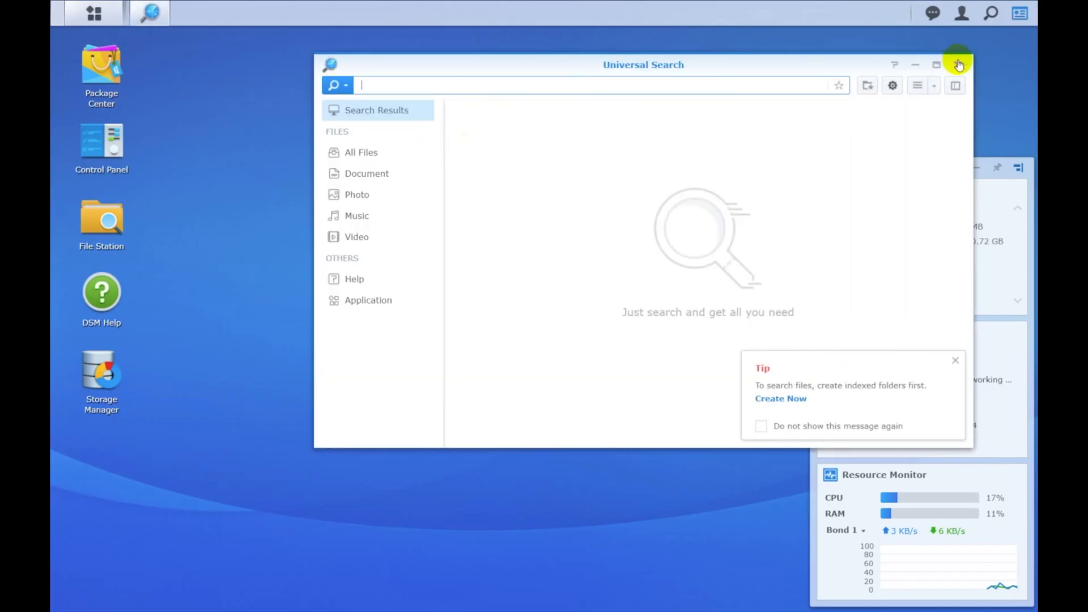
Dismiss the indexed-folders tip in Universal Search so it does not show again, and close Universal Search
left_click(760, 426)
left_click(950, 362)
left_click(957, 64)
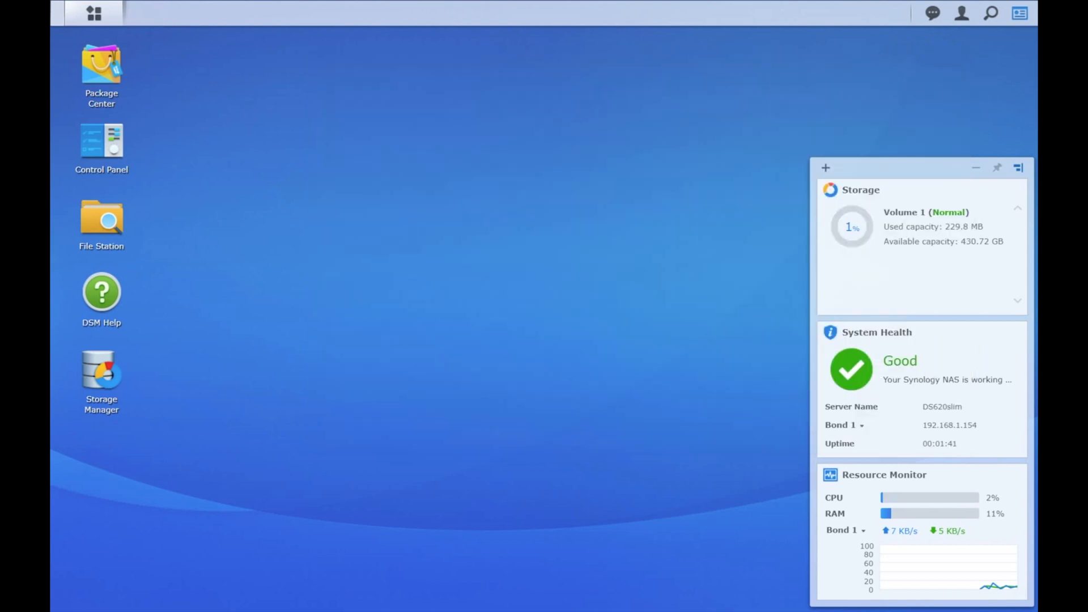
Open Support Center, look over its Contact Support and Support Services pages including the log generation options, and close it
left_click(94, 12)
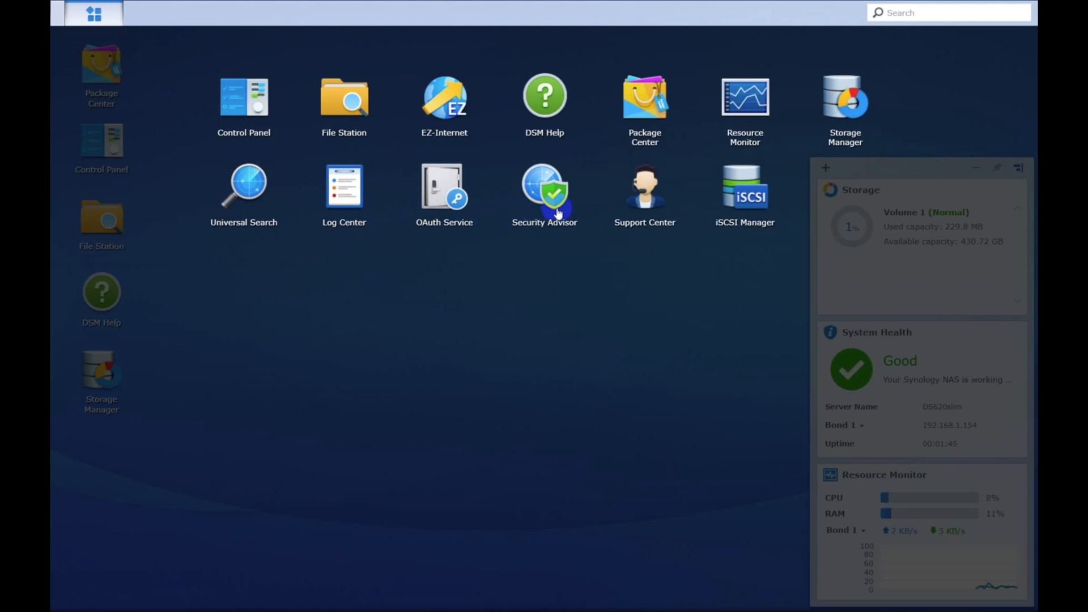
left_click(643, 194)
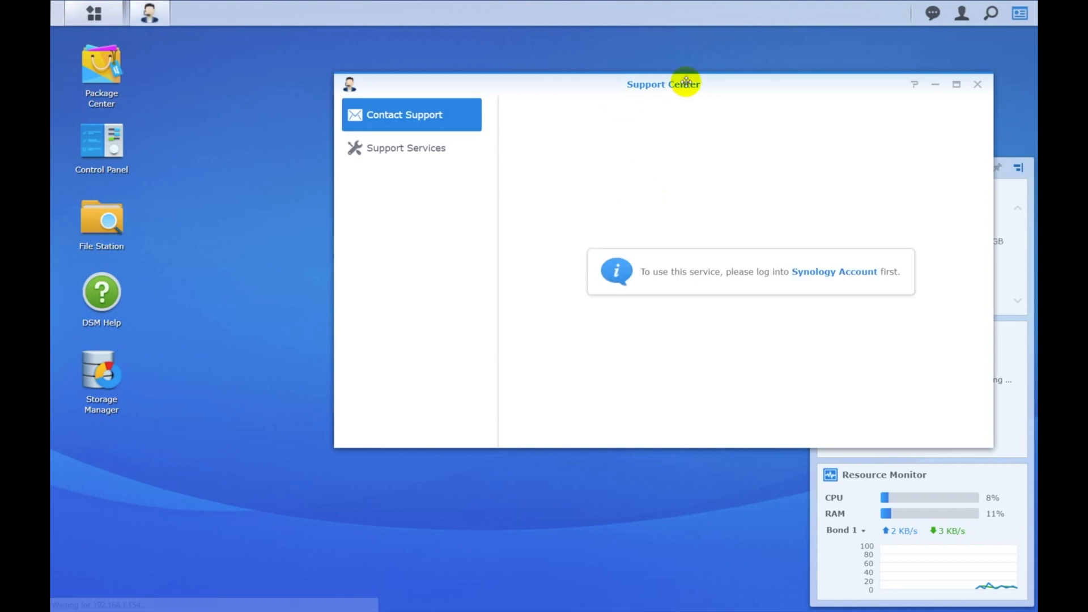
left_click_drag(707, 80, 560, 55)
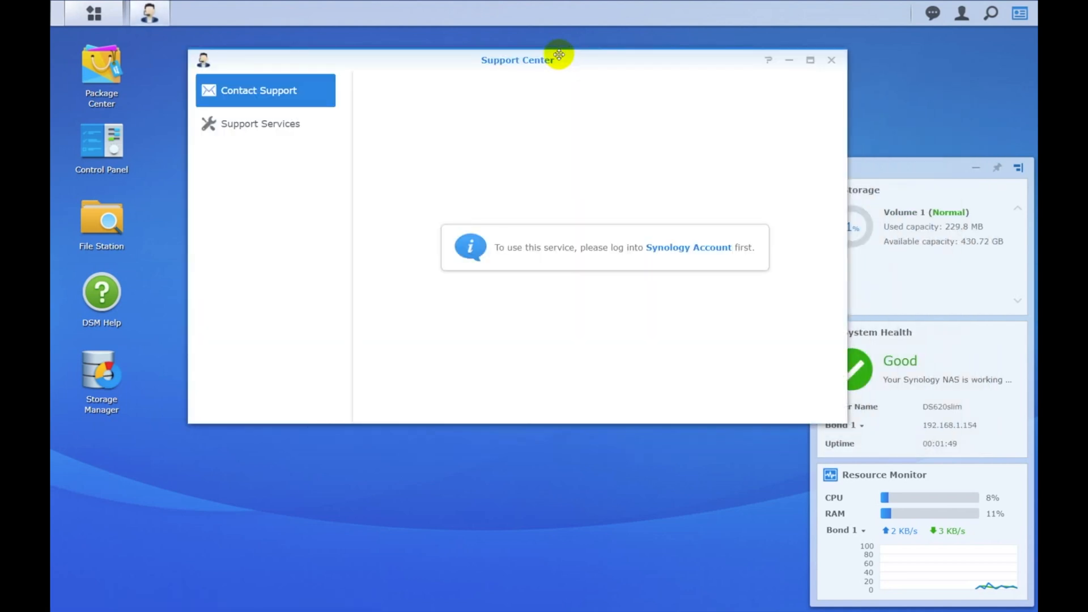
left_click(284, 122)
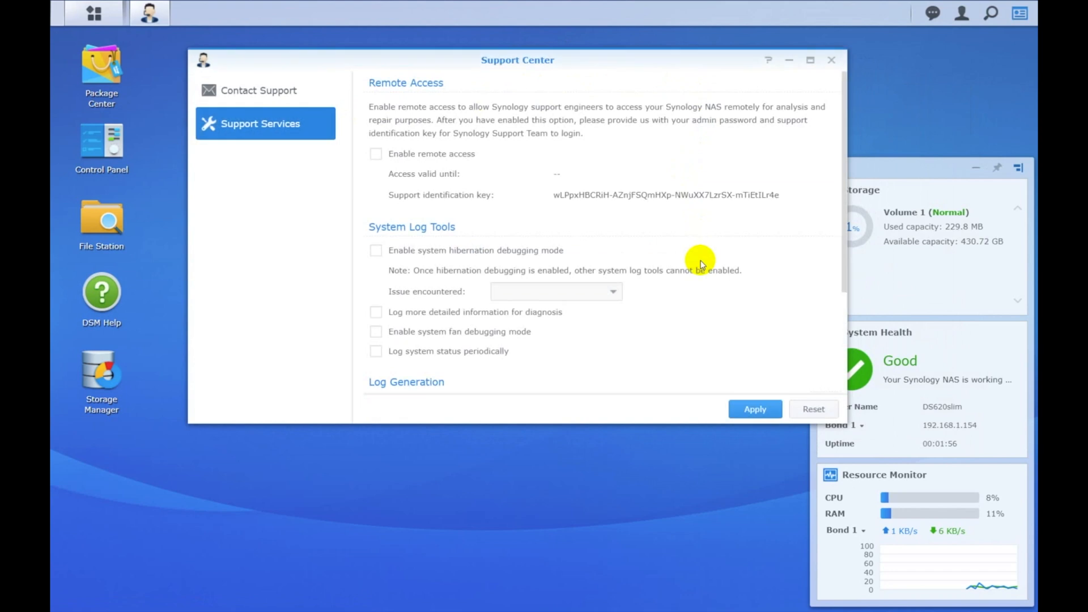
scroll(708, 306, "down", 3)
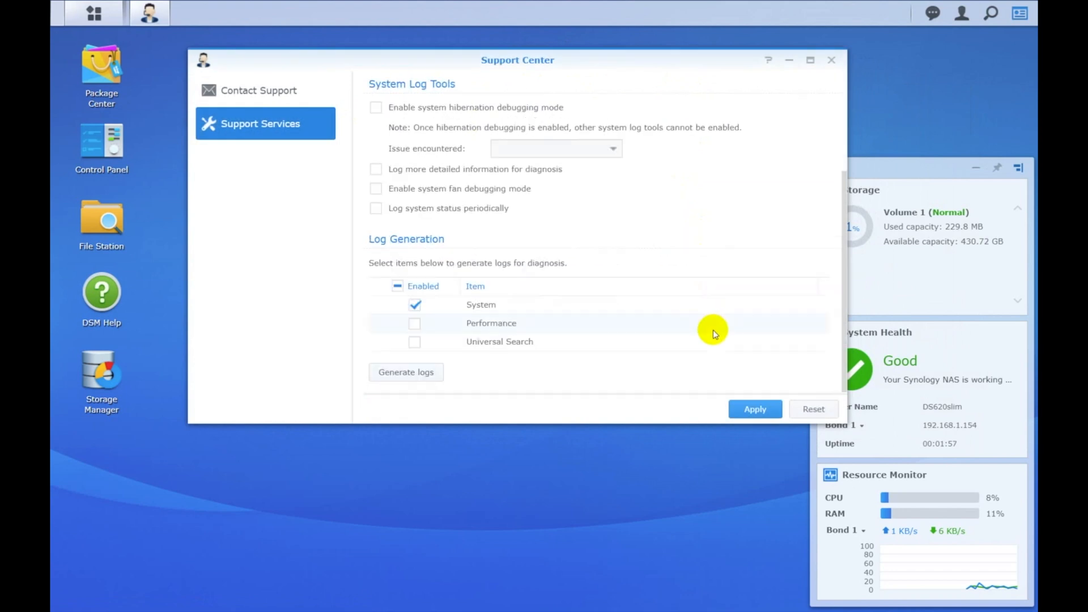
left_click(833, 61)
Open Package Center, make its window taller, and browse the full list of Synology and third-party packages
left_click(94, 12)
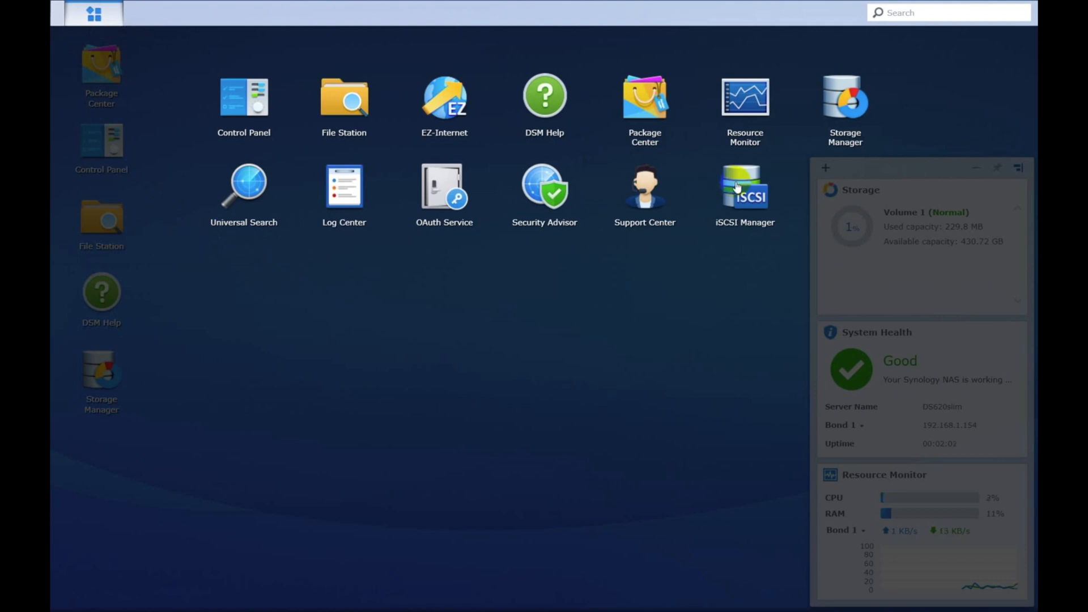
left_click(645, 104)
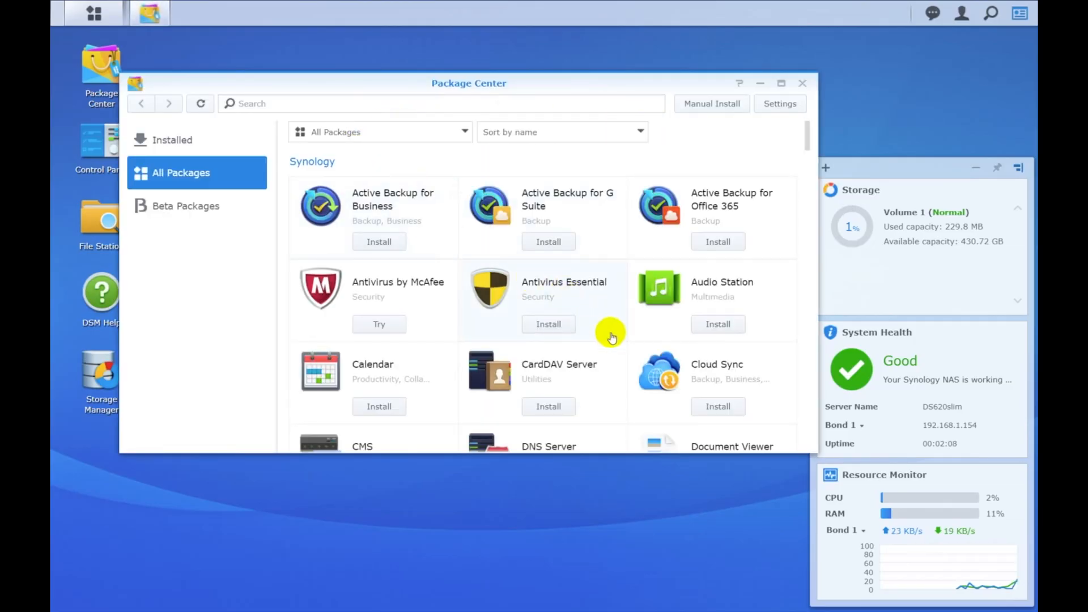
left_click_drag(617, 451, 616, 539)
scroll(631, 390, "down", 10)
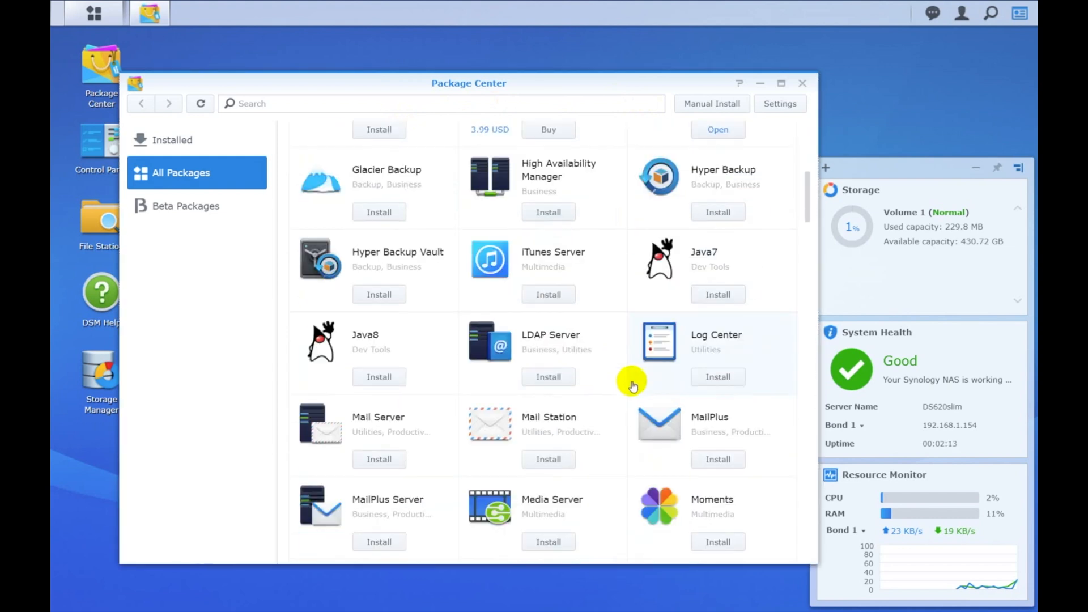
scroll(595, 377, "down", 8)
scroll(598, 378, "down", 8)
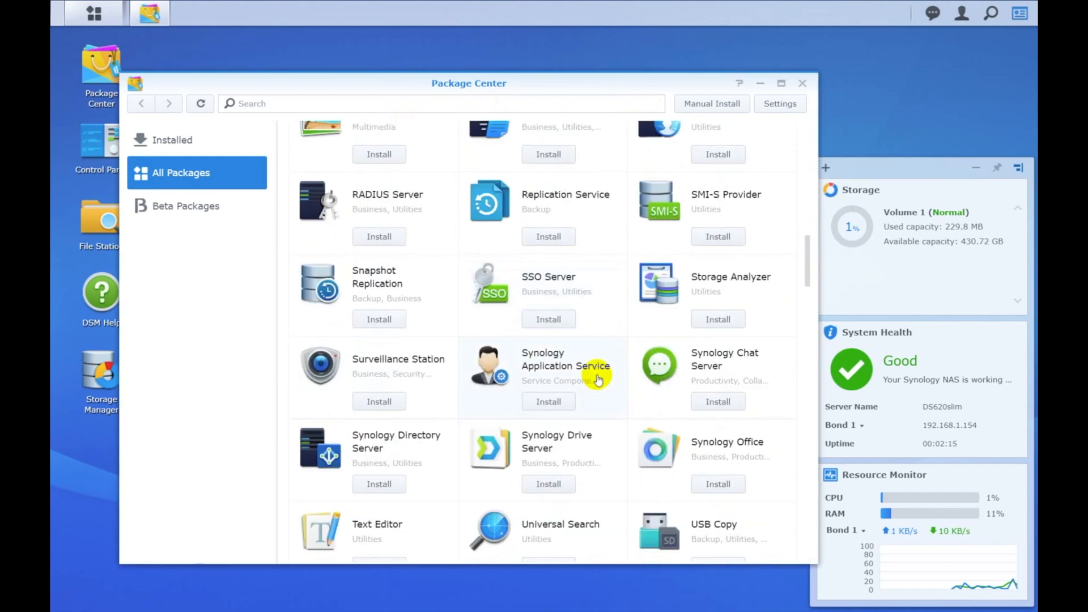
scroll(597, 378, "down", 6)
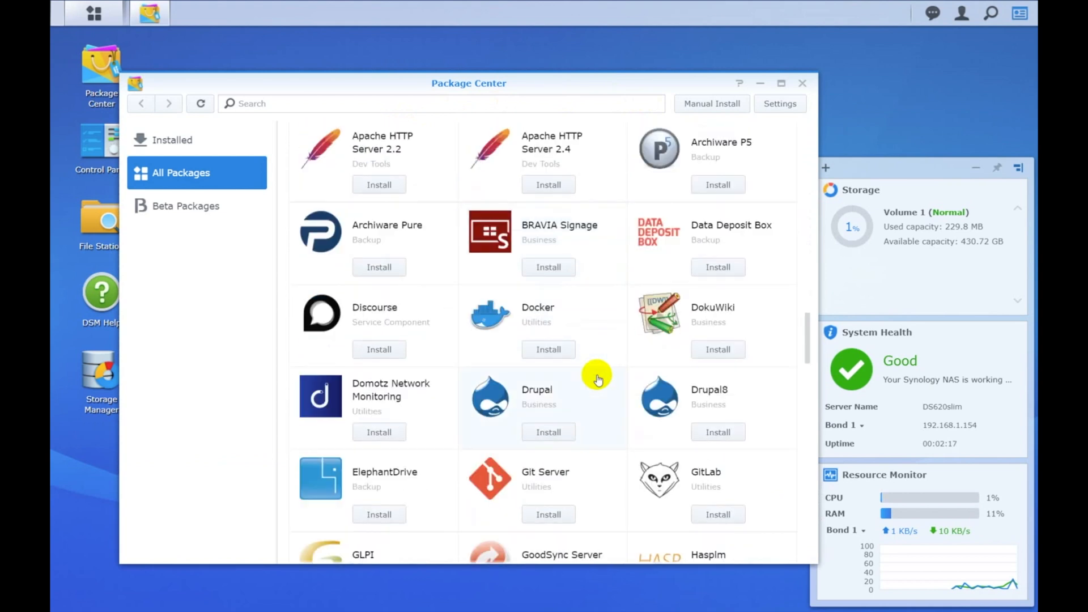
scroll(597, 378, "down", 13)
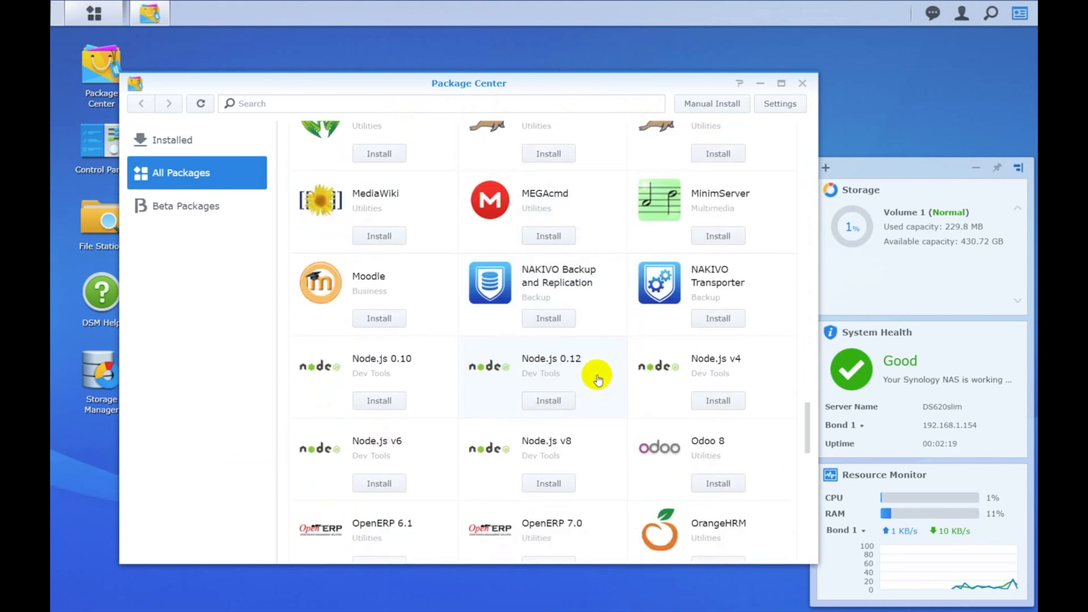
scroll(598, 378, "down", 6)
scroll(597, 379, "down", 10)
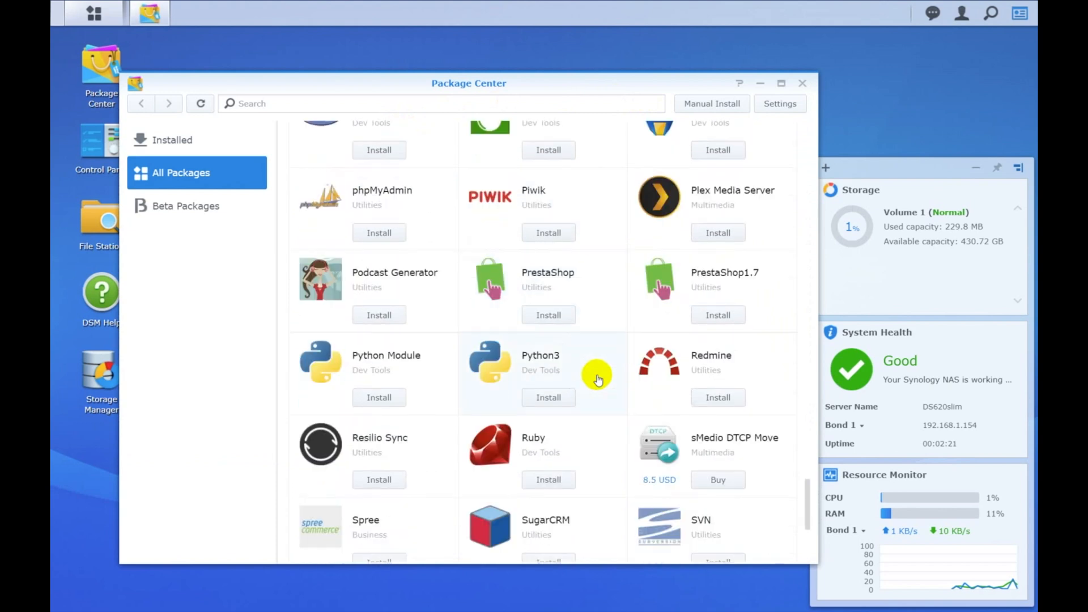
View the beta packages and the installed packages in Package Center
left_click(206, 205)
left_click(475, 339)
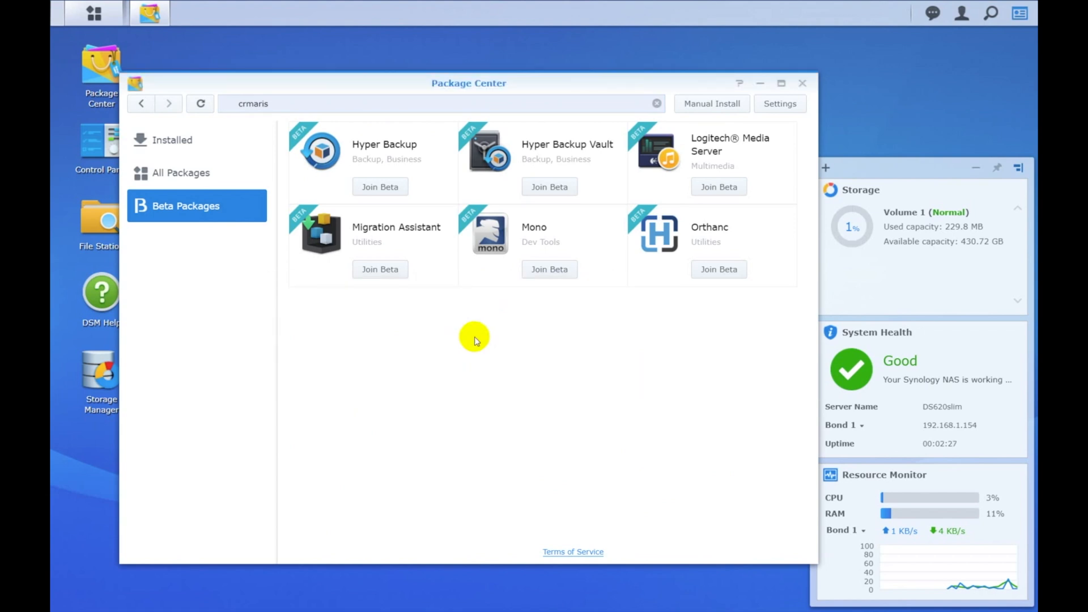
left_click(154, 142)
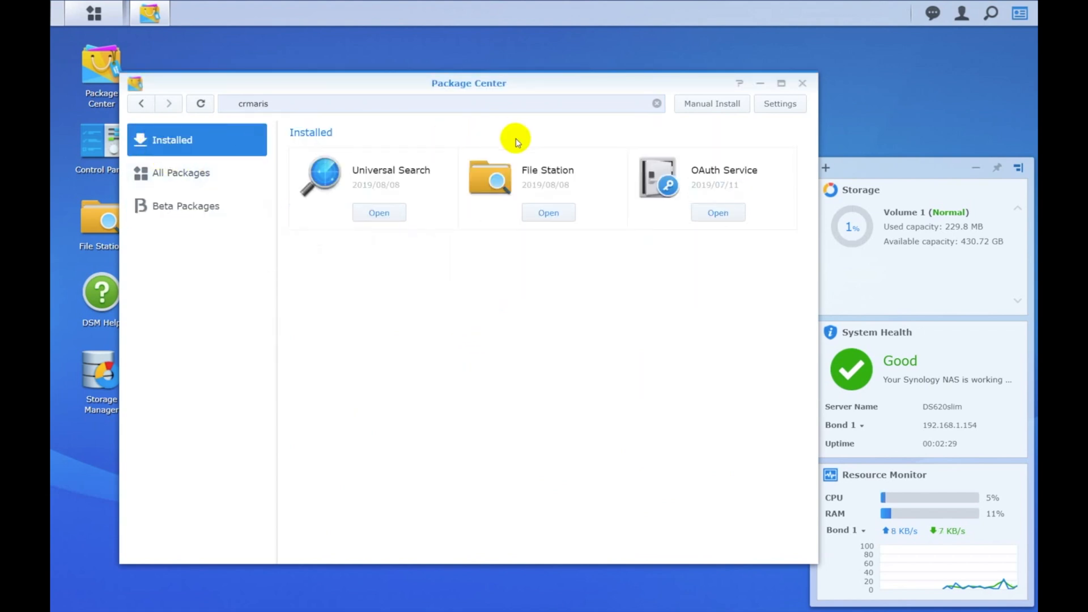